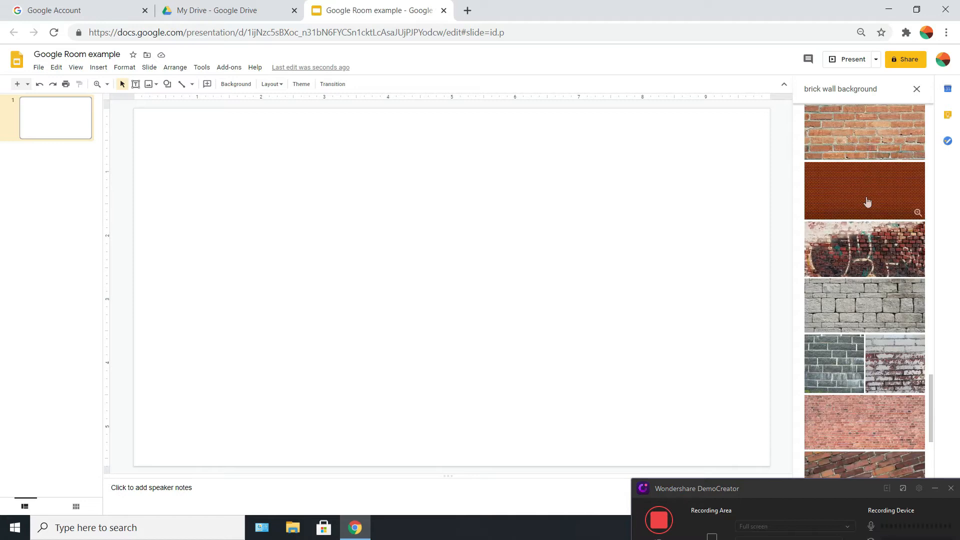
Step: Insert the light beige brick wall image from the search results, align it with the slide's upper-left corner and enlarge it to full slide width
scroll(867, 201, "down", 5)
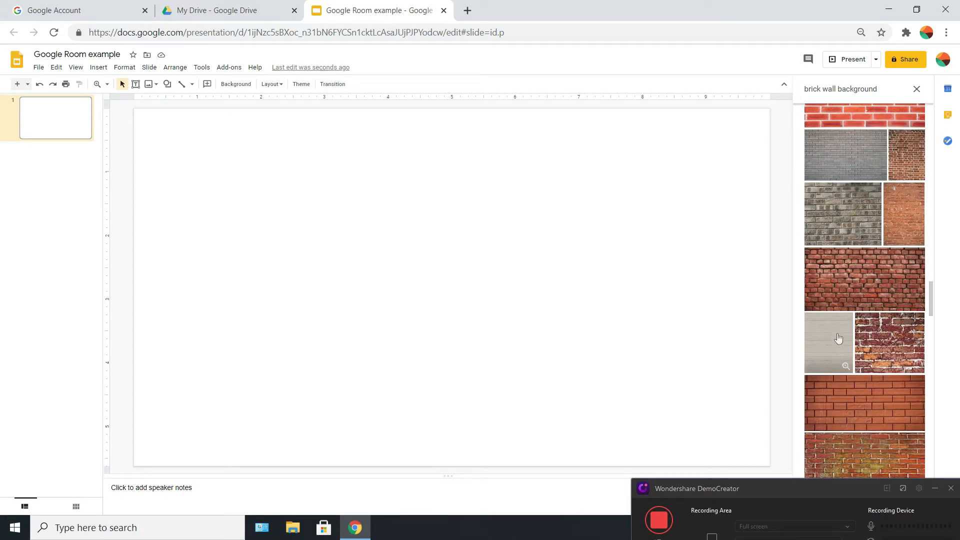
double_click(838, 338)
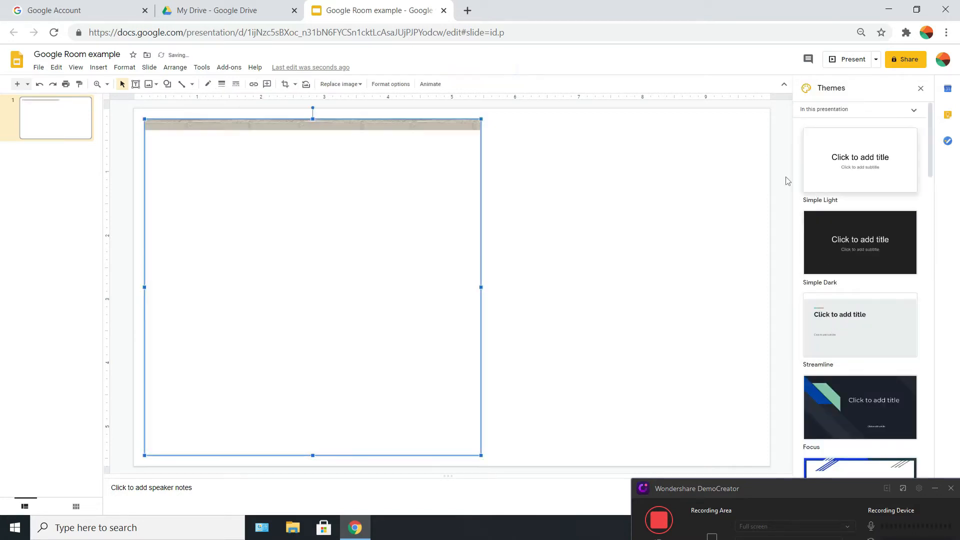
left_click_drag(333, 196, 331, 194)
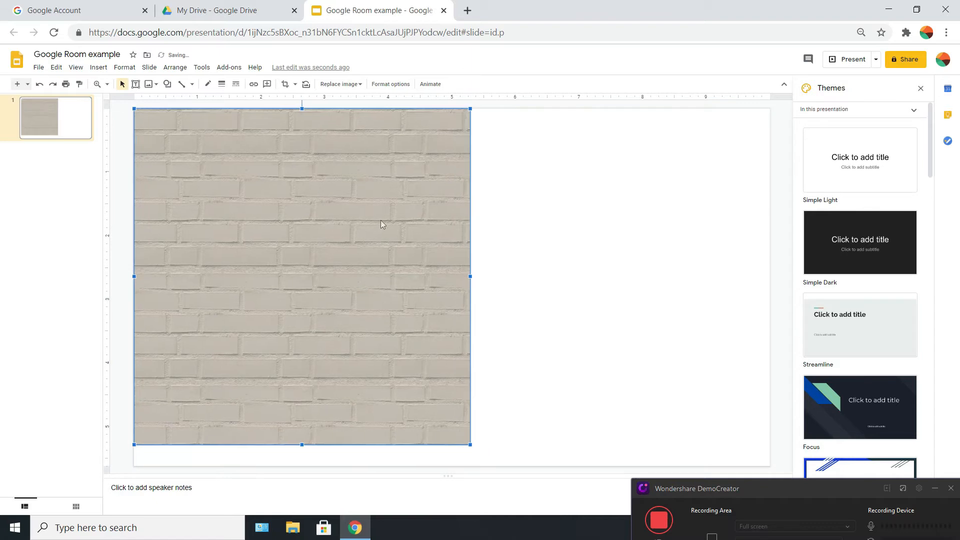
left_click_drag(469, 445, 770, 466)
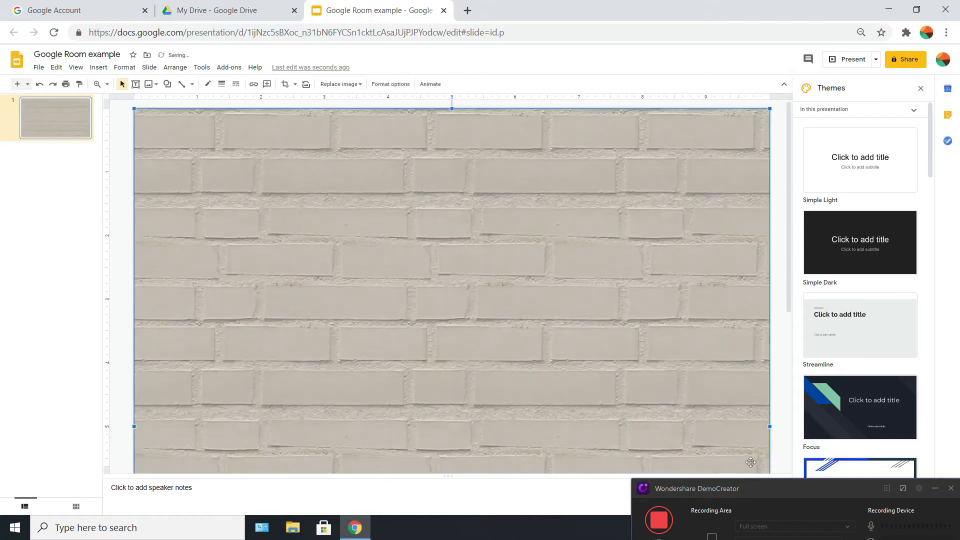
scroll(650, 405, "down", 5)
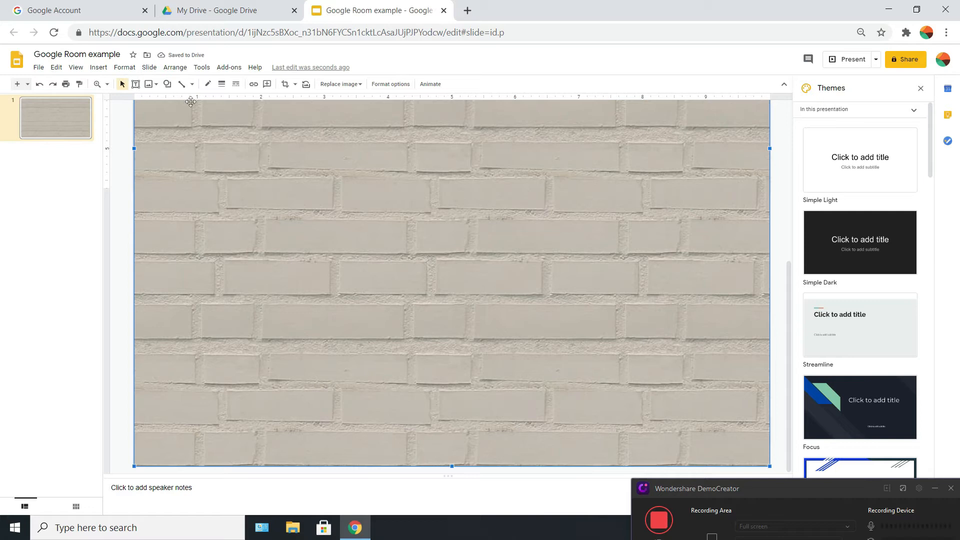
Step: Crop the part of the brick wall image that extends far below the slide
left_click(285, 84)
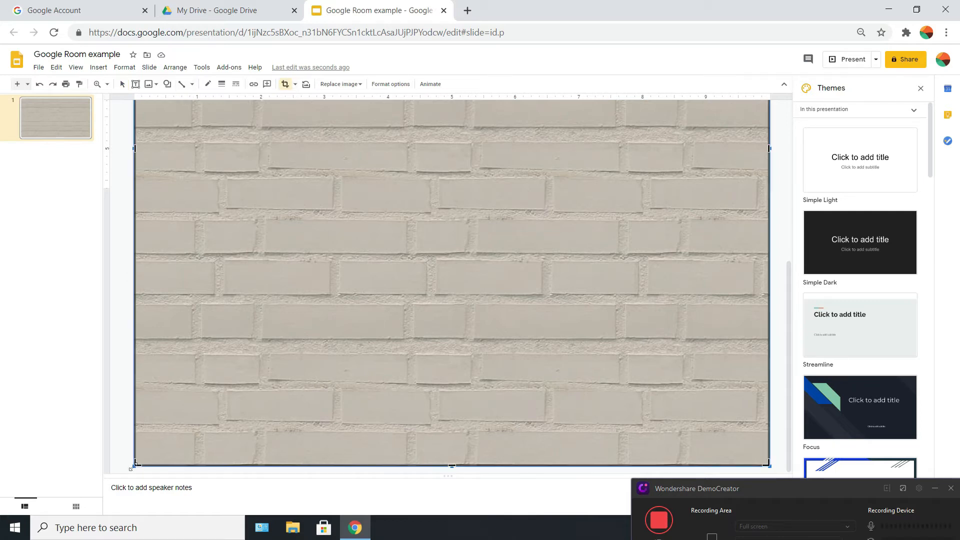
left_click_drag(136, 460, 139, 283)
key("Return")
left_click(229, 340)
left_click(142, 272)
scroll(163, 346, "up", 5)
scroll(177, 385, "down", 1)
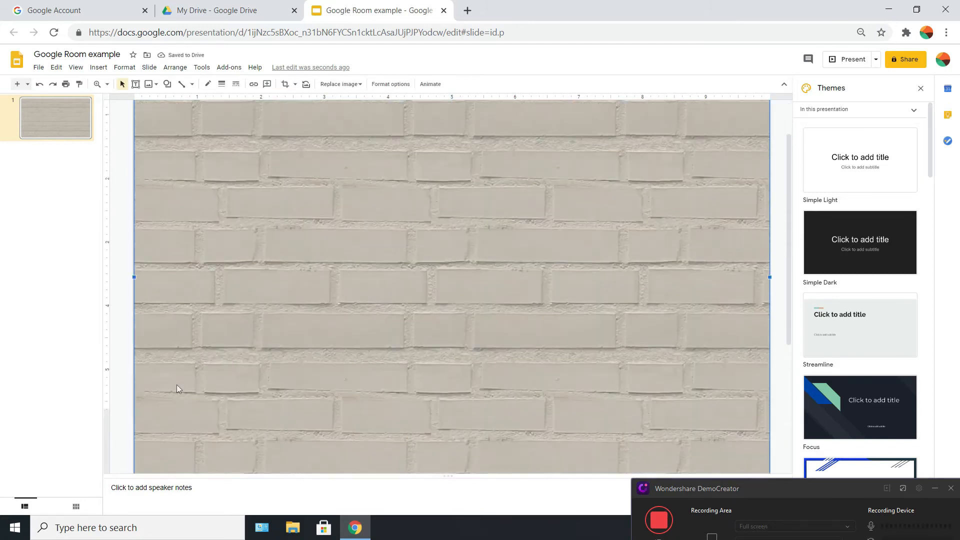
Step: Crop the brick wall image further so its lower edge sits just above the slide's bottom edge
scroll(177, 385, "down", 4)
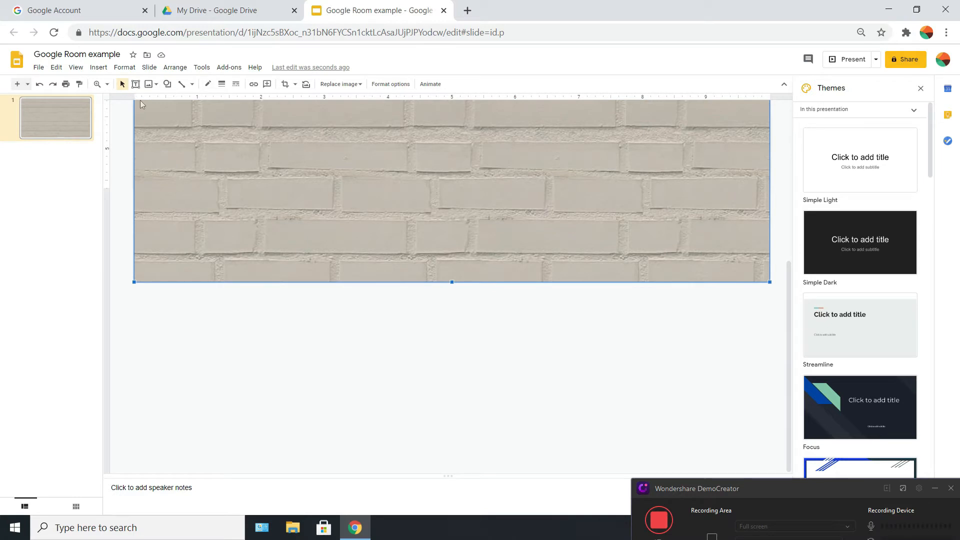
left_click(285, 84)
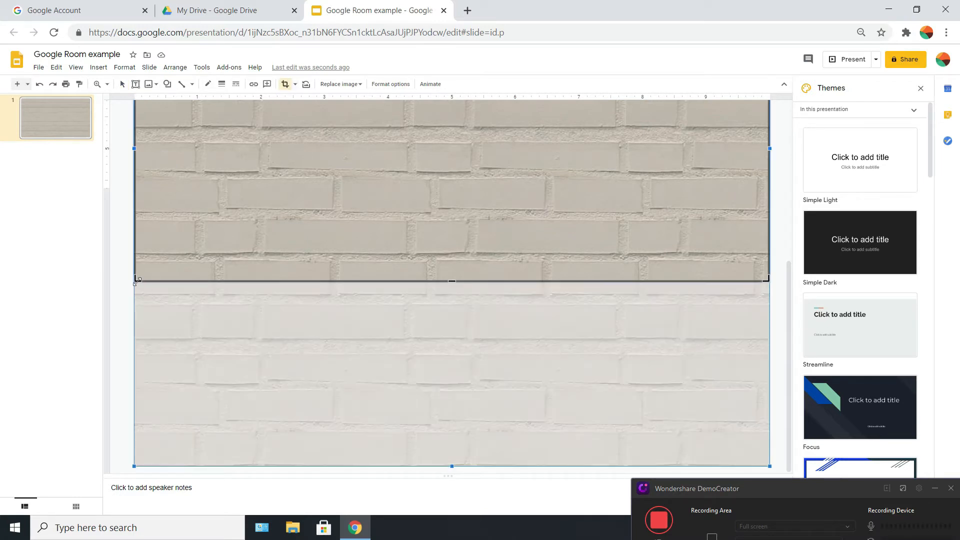
left_click_drag(136, 281, 133, 173)
left_click(127, 209)
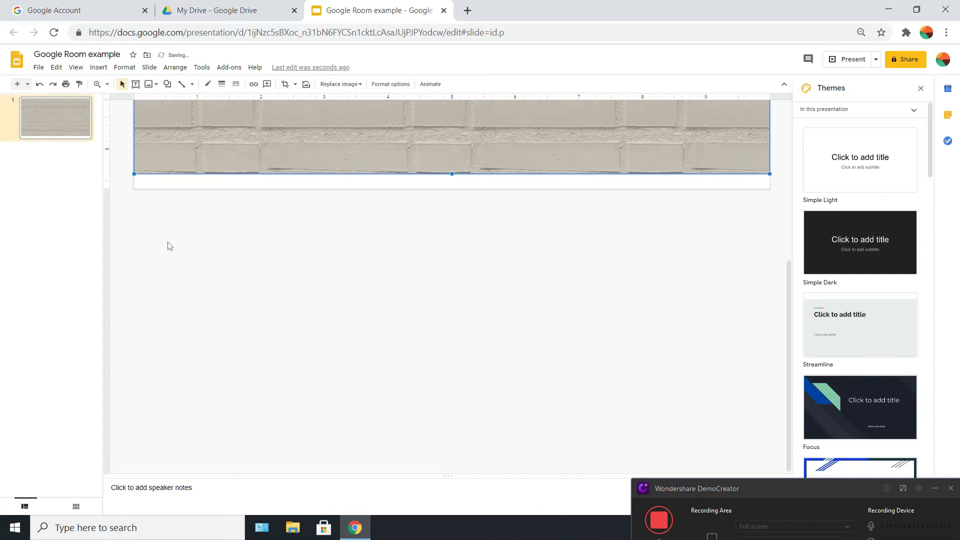
key("ctrl+z")
scroll(396, 358, "down", 3)
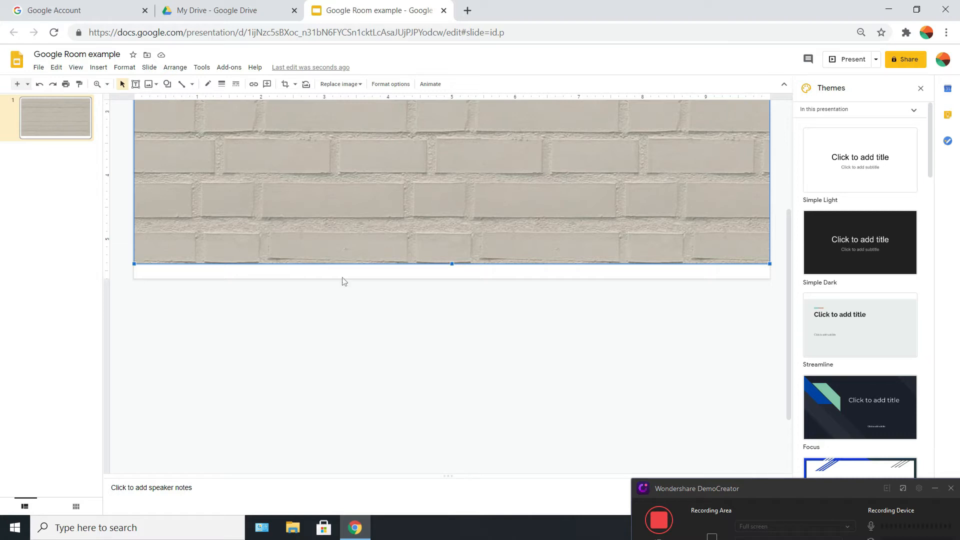
scroll(453, 332, "up", 3)
scroll(455, 348, "down", 1)
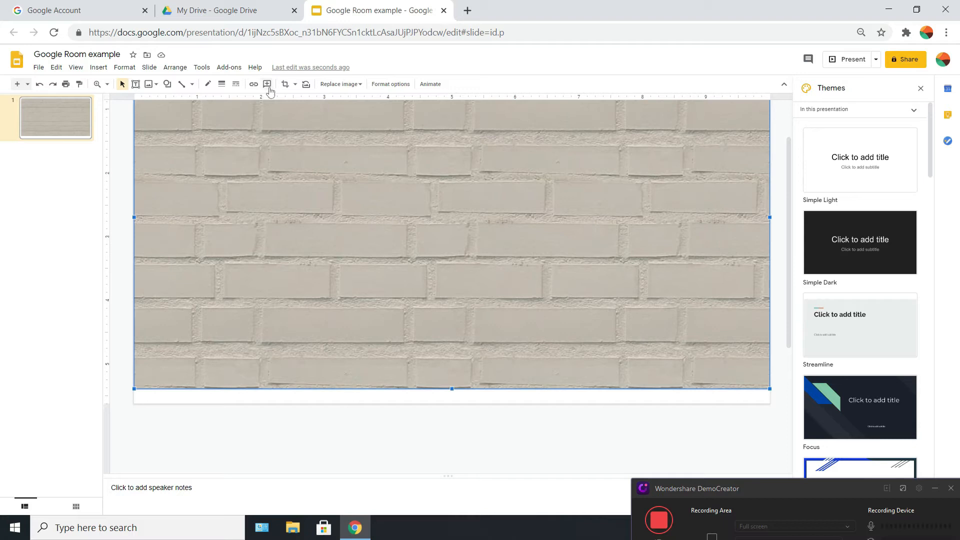
Step: Crop the brick wall's lower part again and reduce its height so it covers about the upper two-thirds of the slide
left_click(285, 84)
left_click_drag(451, 383, 451, 310)
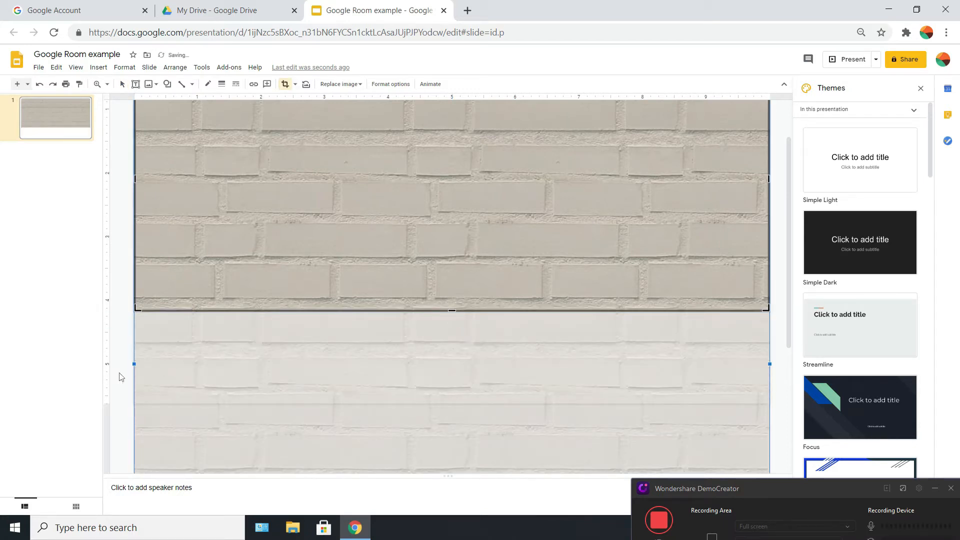
left_click(116, 378)
left_click(386, 354)
left_click(442, 303)
scroll(480, 426, "up", 1)
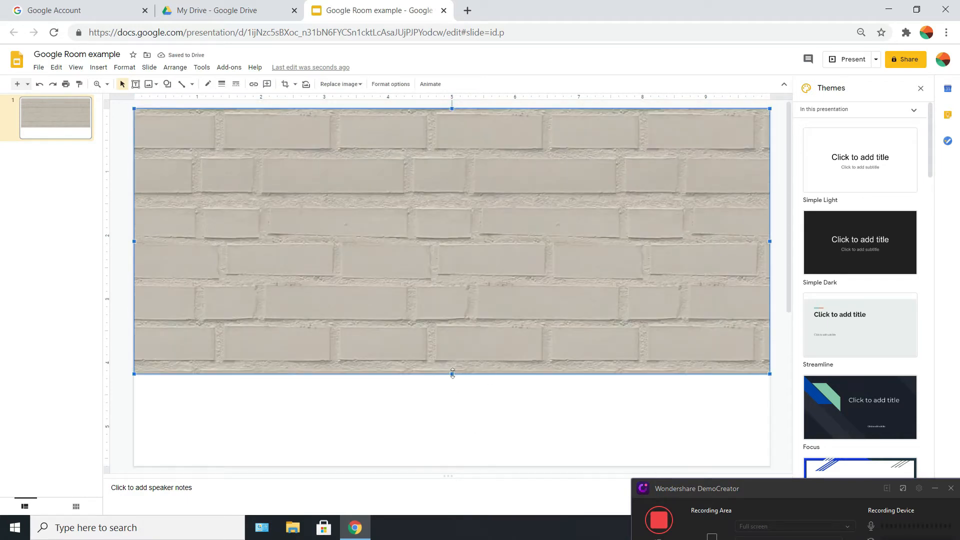
left_click_drag(452, 374, 453, 342)
left_click(428, 404)
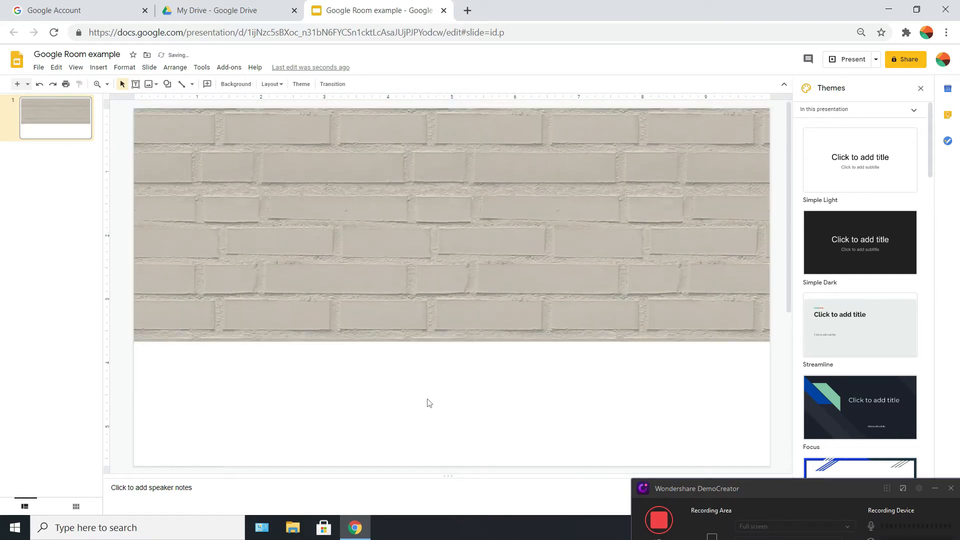
Step: Search the web for "wood floor background" images and insert the reddish-brown wood plank picture
left_click(98, 67)
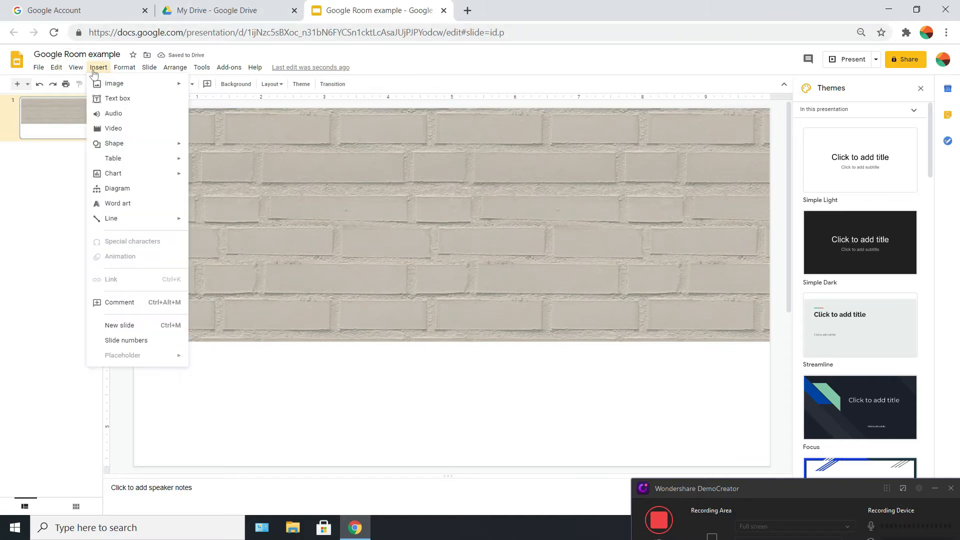
mouse_move(98, 84)
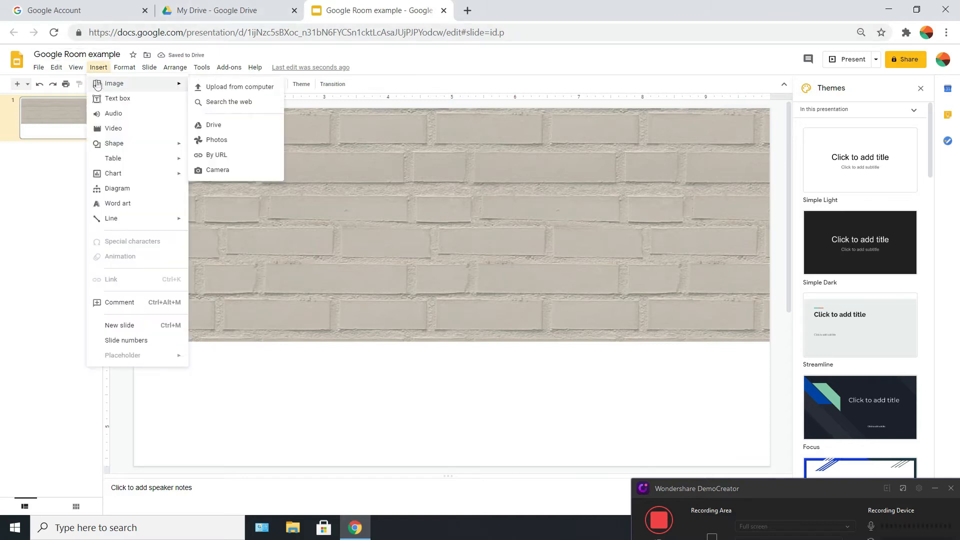
left_click(227, 103)
left_click(842, 94)
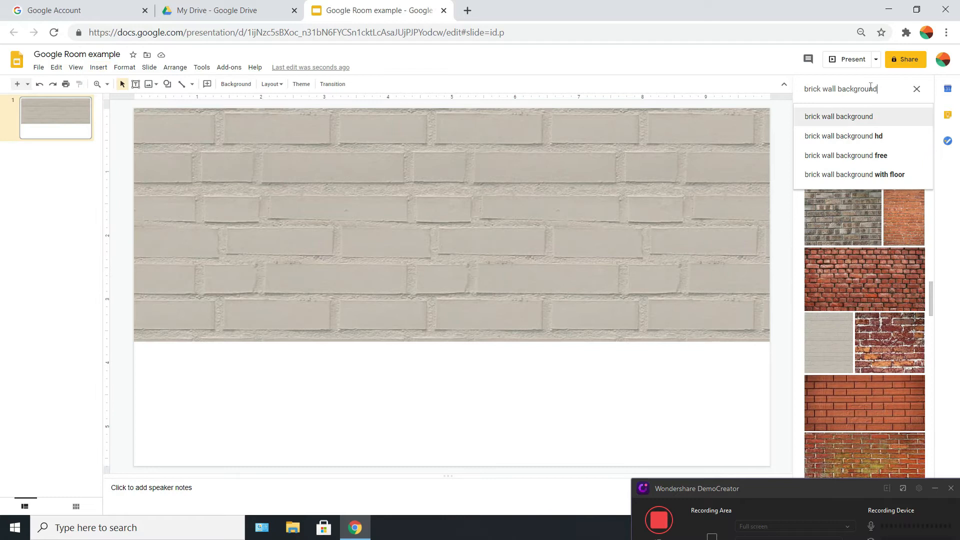
left_click_drag(900, 94, 580, 142)
type("wood floor backgrou")
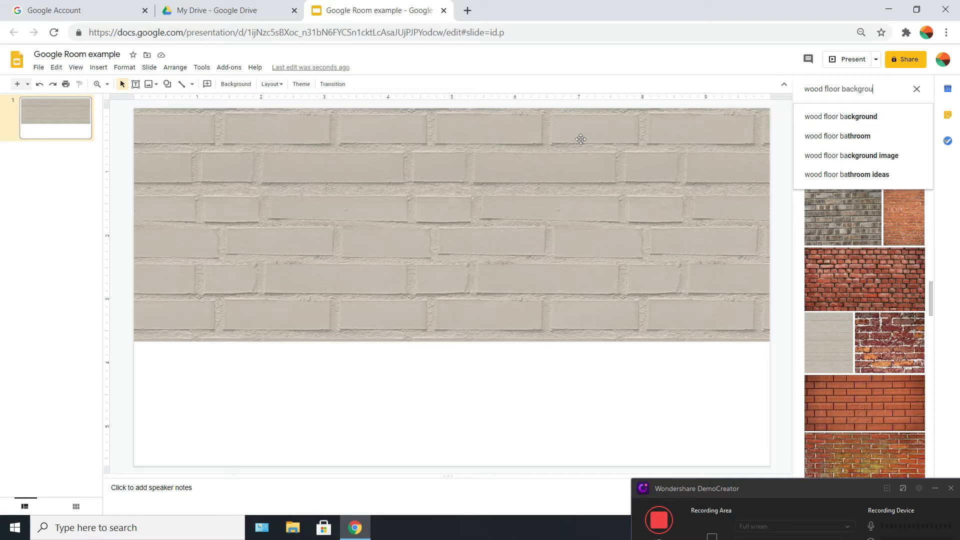
type("nd")
key("Return")
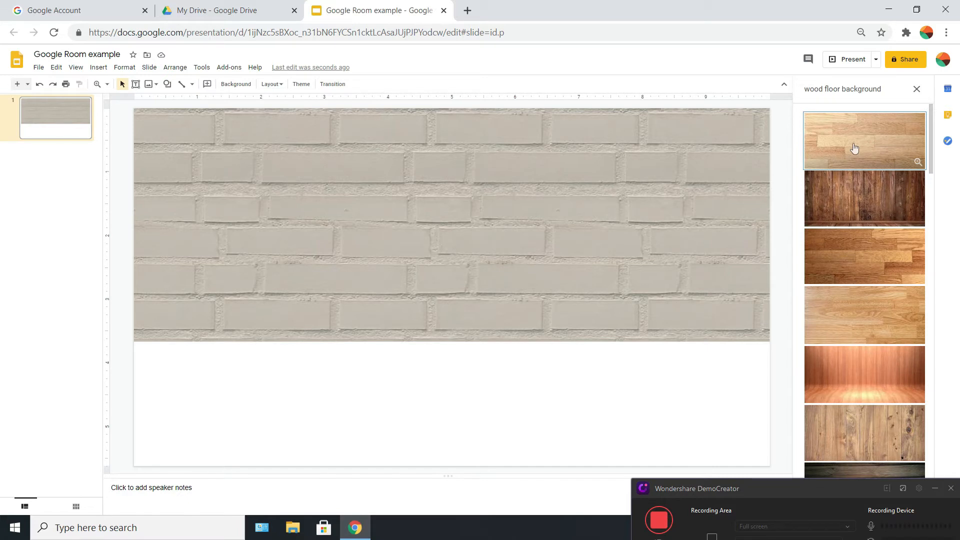
left_click(886, 265)
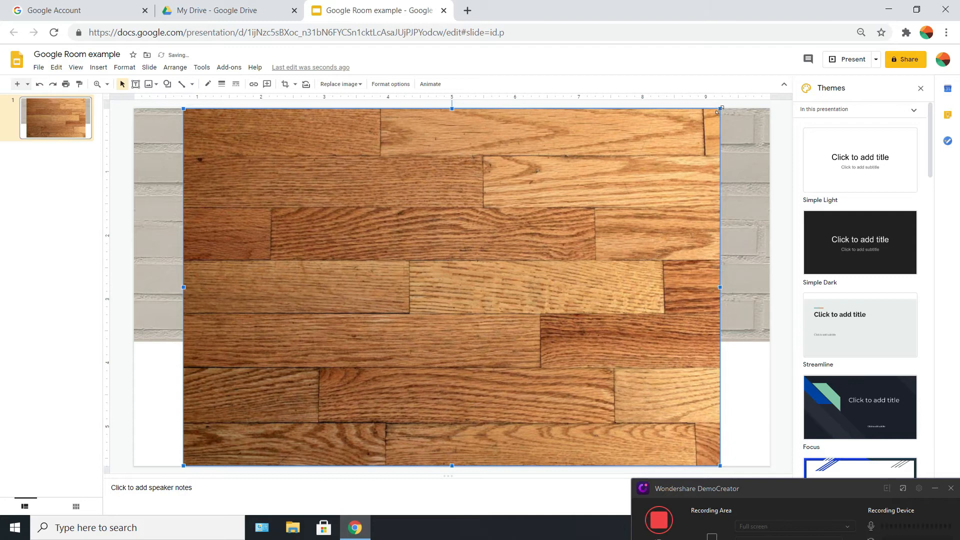
Step: Stretch the wood floor image across the full slide width and crop away slightly more than its upper half
left_click_drag(501, 238, 451, 239)
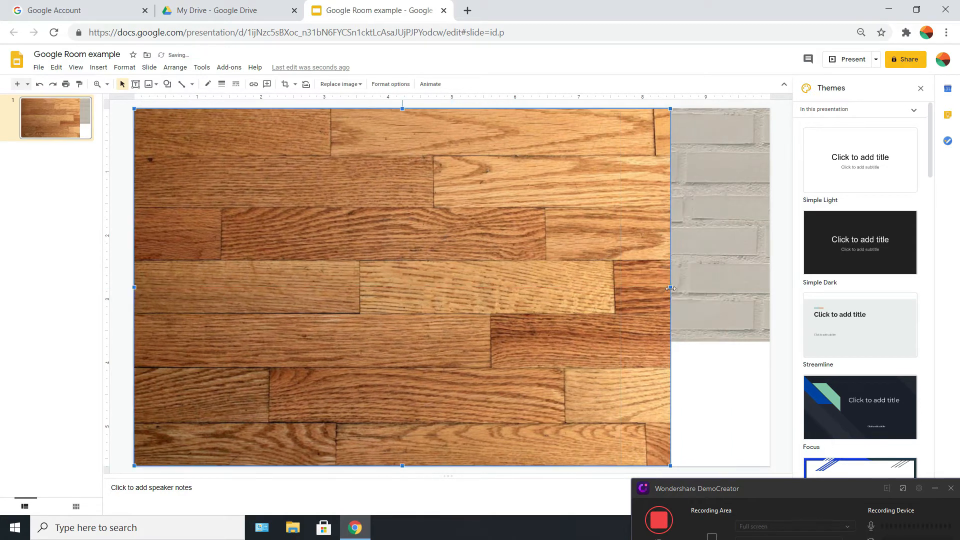
left_click_drag(680, 289, 778, 289)
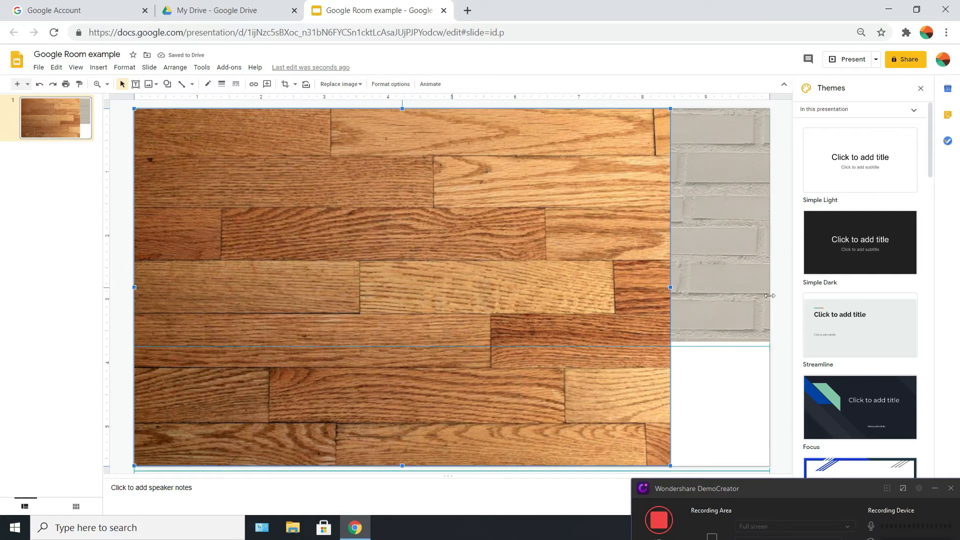
left_click(287, 86)
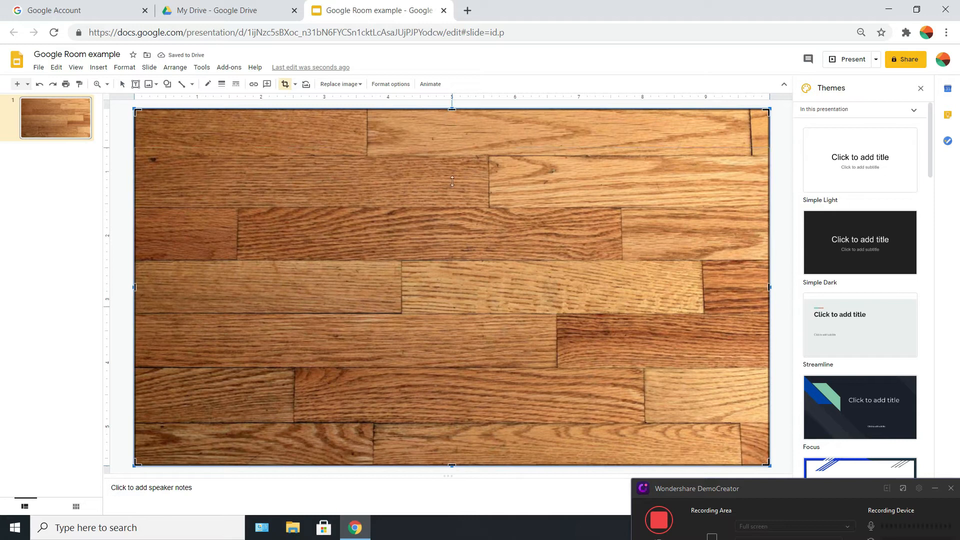
left_click_drag(458, 283, 457, 306)
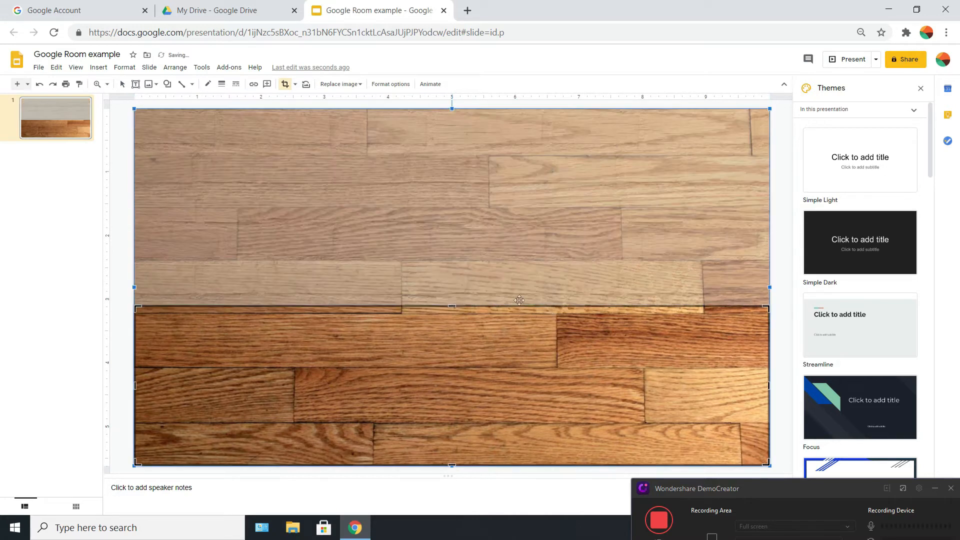
left_click(126, 338)
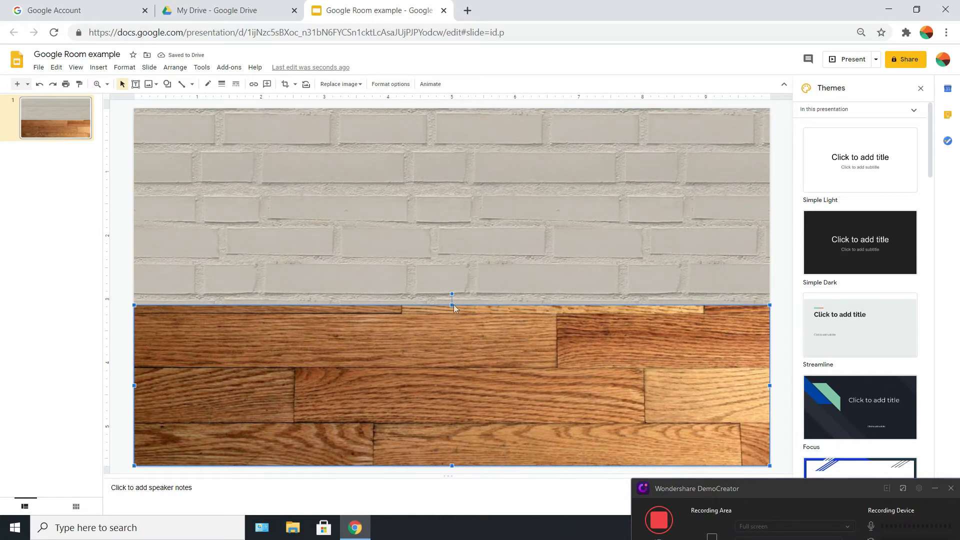
Step: Crop more off the top of the wood floor image and adjust its upper edge to meet the base of the brick wall
left_click(285, 84)
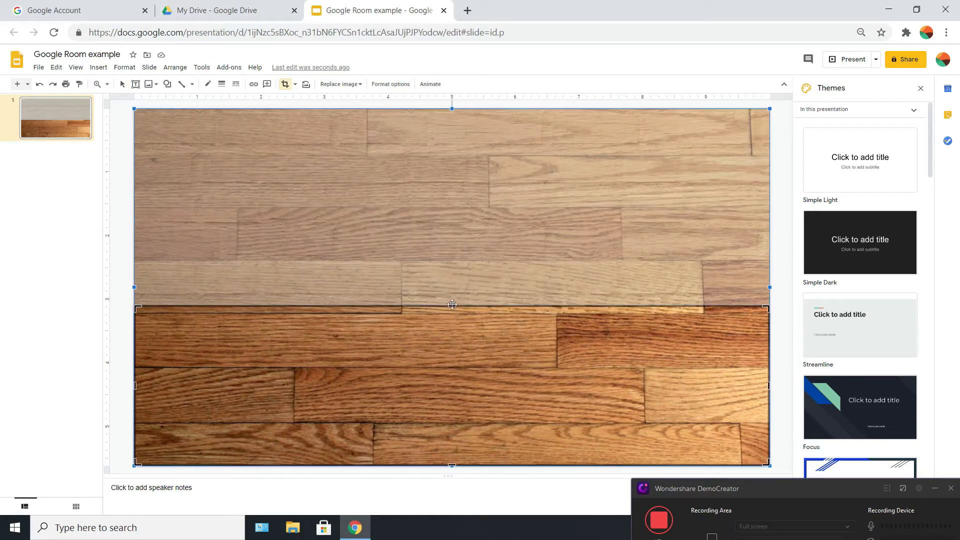
left_click_drag(451, 306, 456, 342)
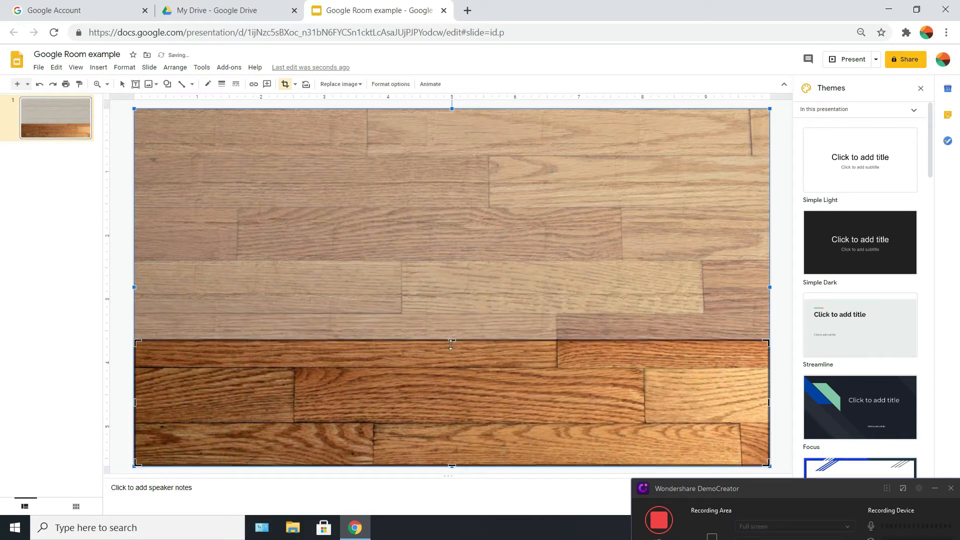
left_click(106, 320)
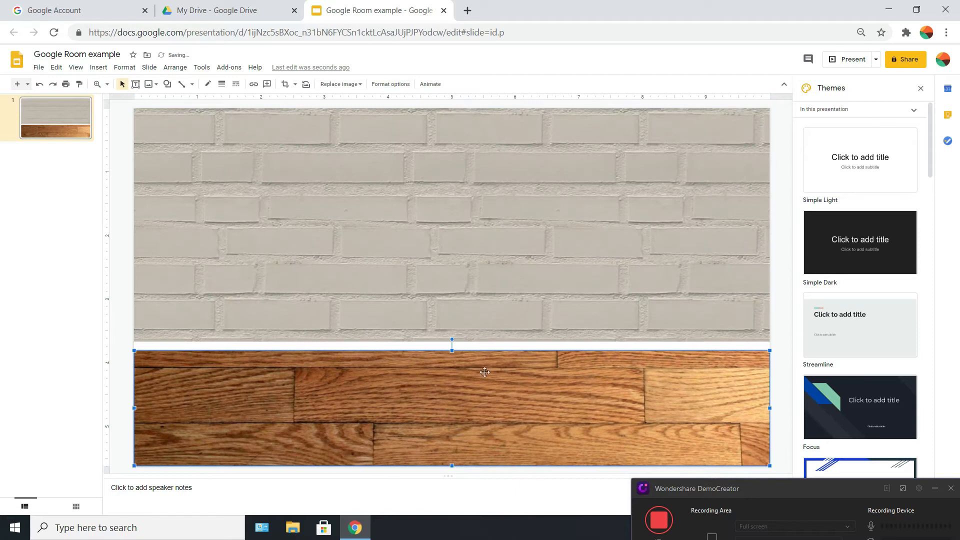
left_click_drag(451, 348, 451, 338)
left_click(42, 334)
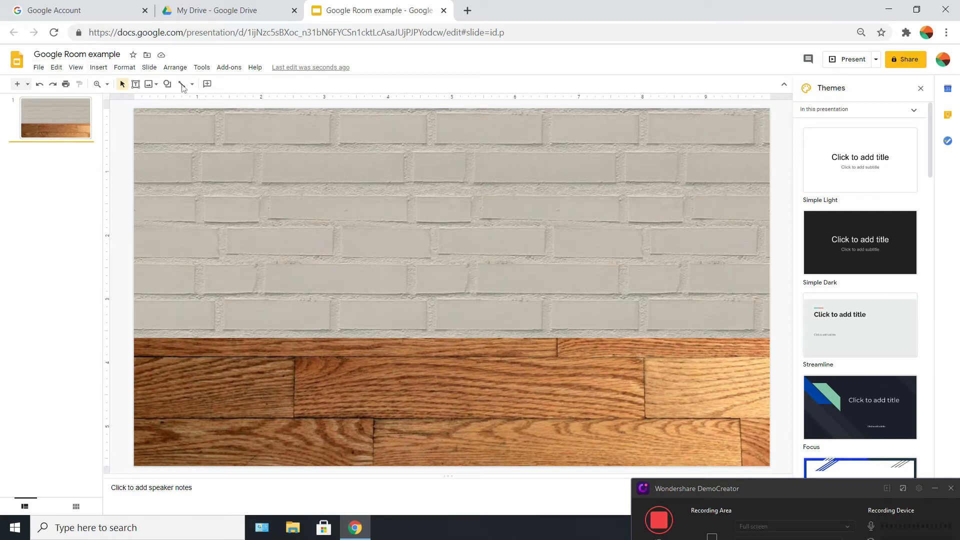
Step: Search the web for "painting" images to decorate the room
left_click(98, 67)
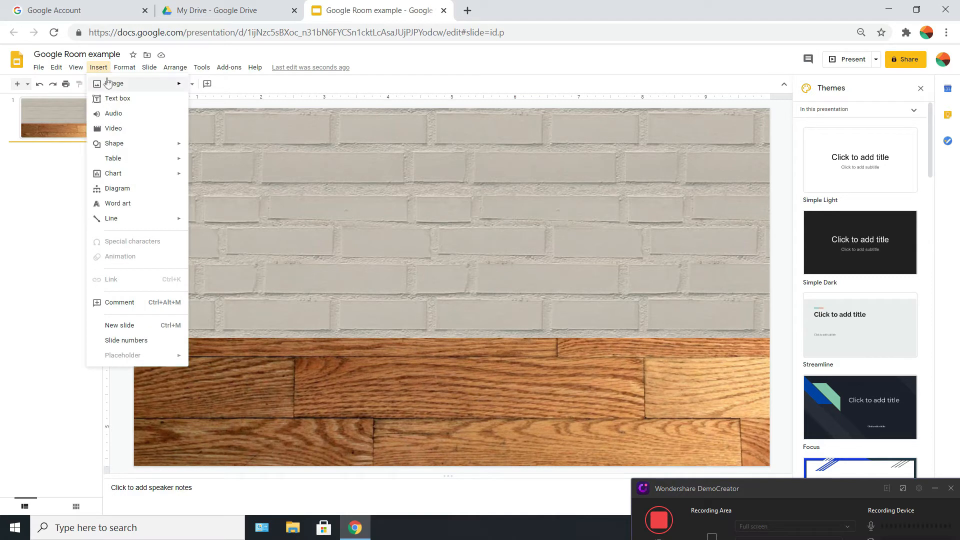
mouse_move(114, 89)
left_click(273, 104)
left_click(883, 90)
left_click_drag(883, 90, 420, 131)
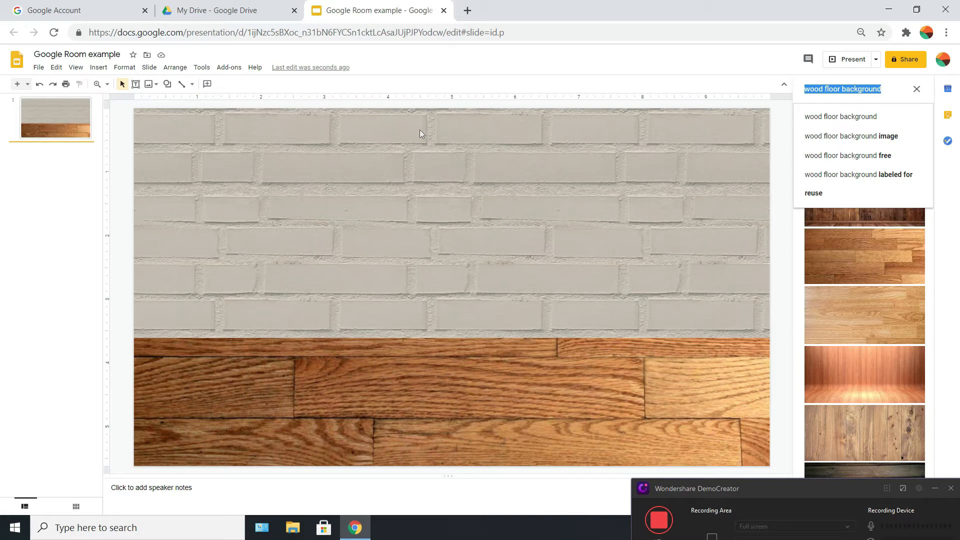
type("painting")
key("Return")
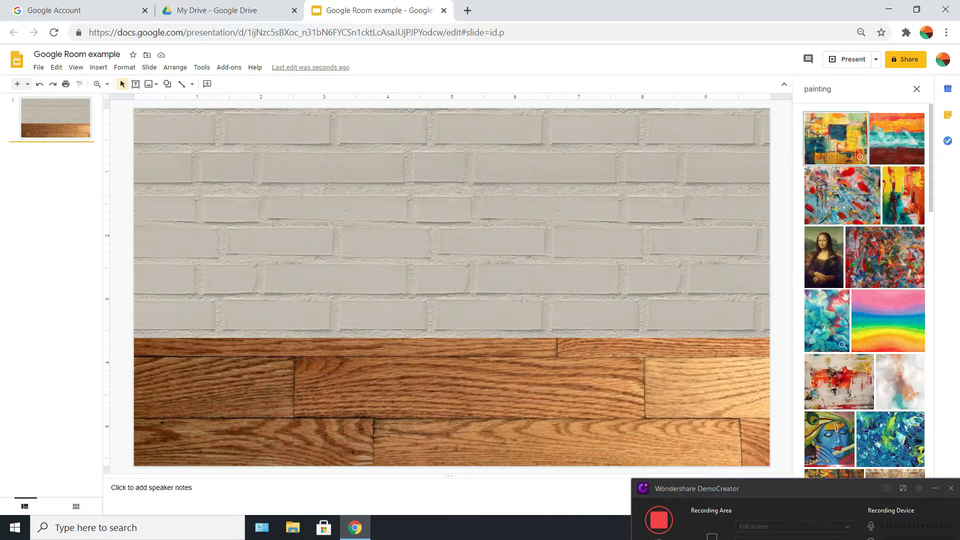
Step: Search the web for "framed painting" images and try the gold-framed night seascape on the slide, deleting it again
left_click_drag(836, 89, 669, 82)
type("framed pai")
key("Return")
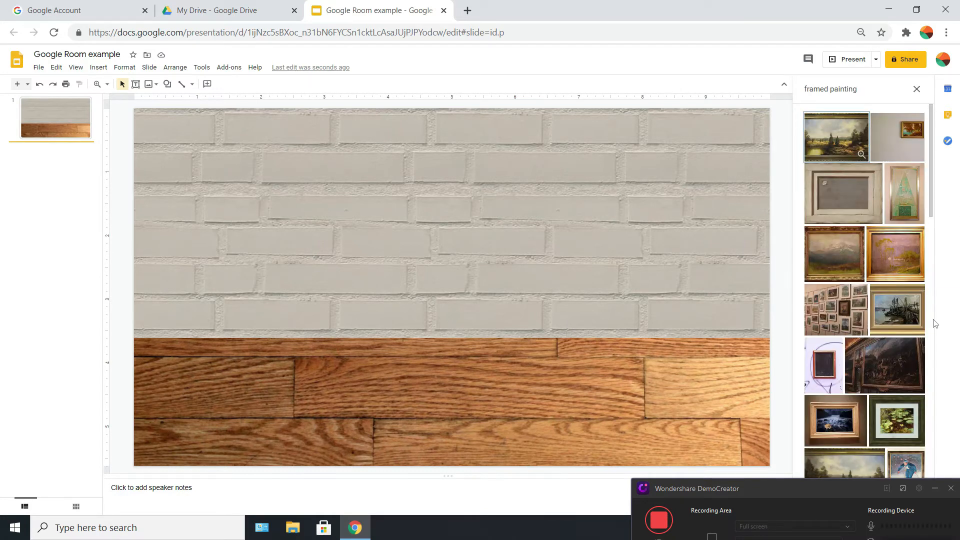
scroll(898, 359, "down", 3)
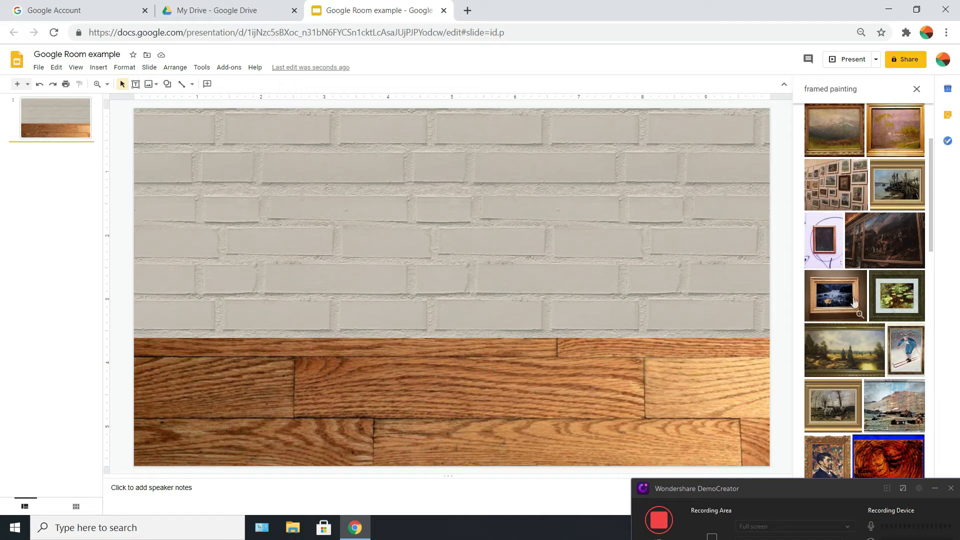
left_click(854, 301)
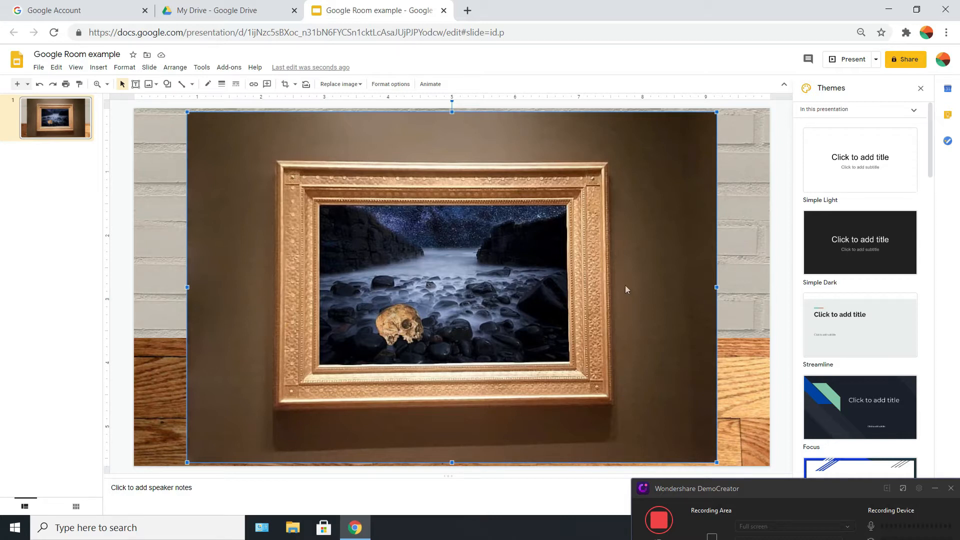
key("Delete")
Step: Search the web for "framed painting transparent background" images and look through the results
left_click(98, 68)
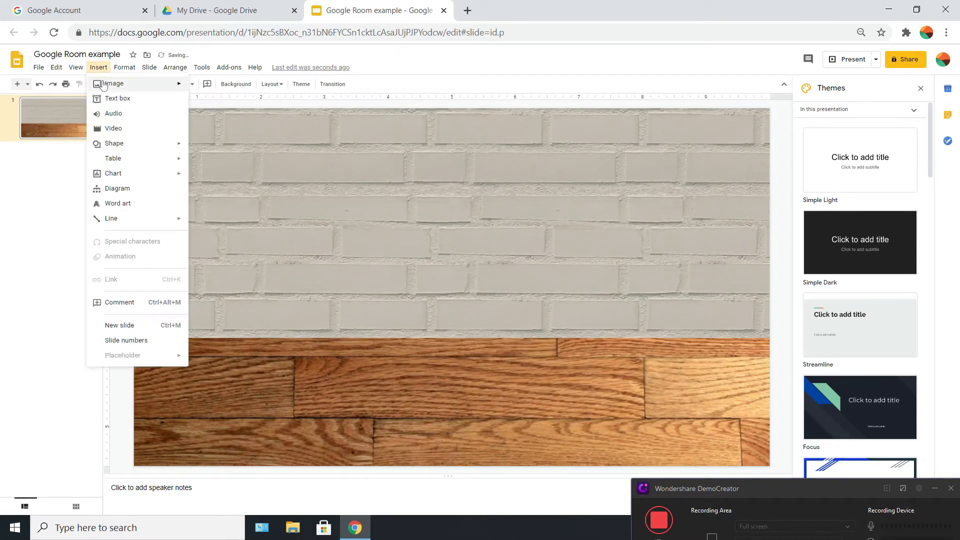
mouse_move(114, 83)
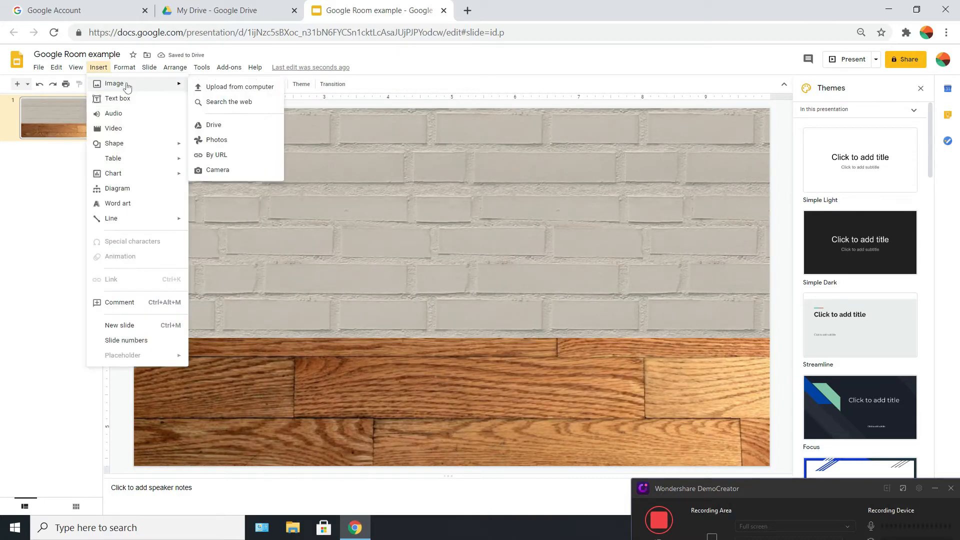
left_click(240, 103)
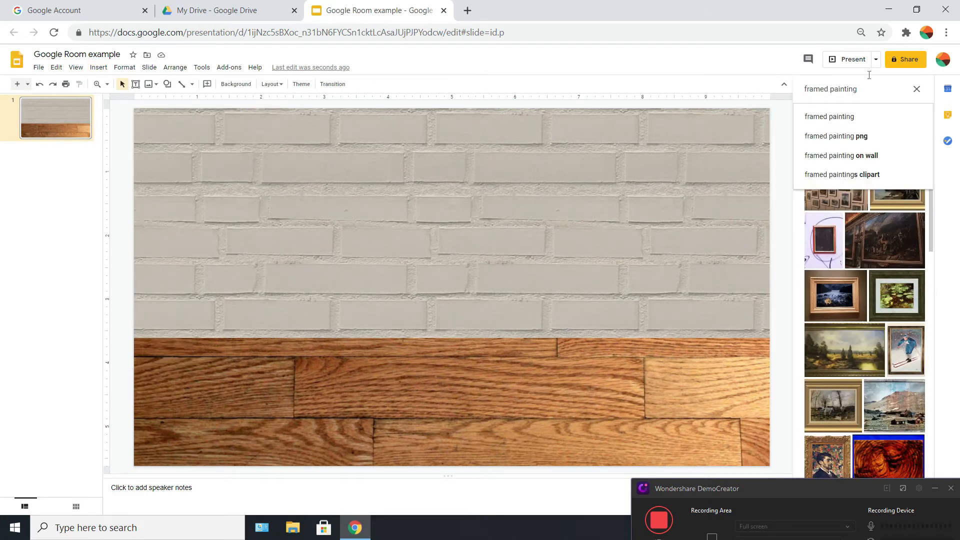
type("transparent ba")
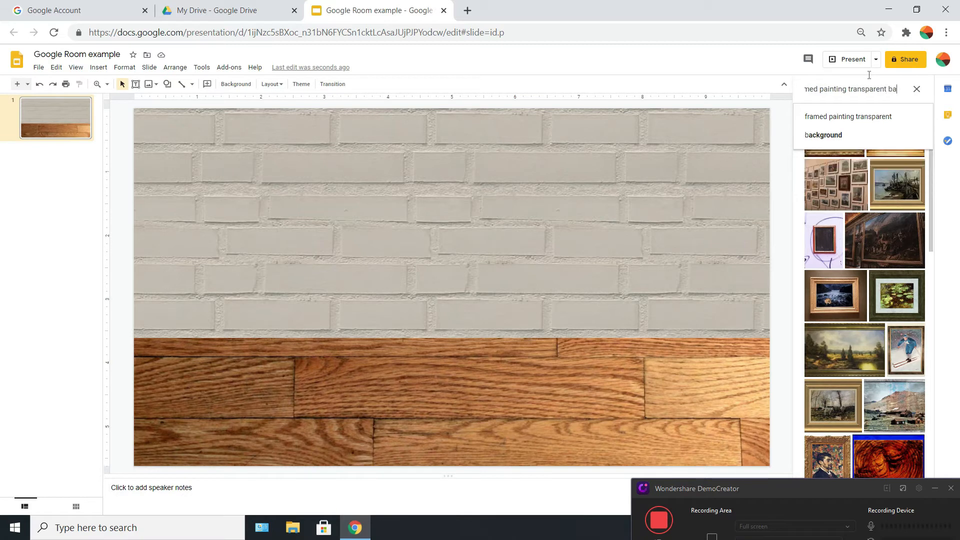
type("ckground")
key("Return")
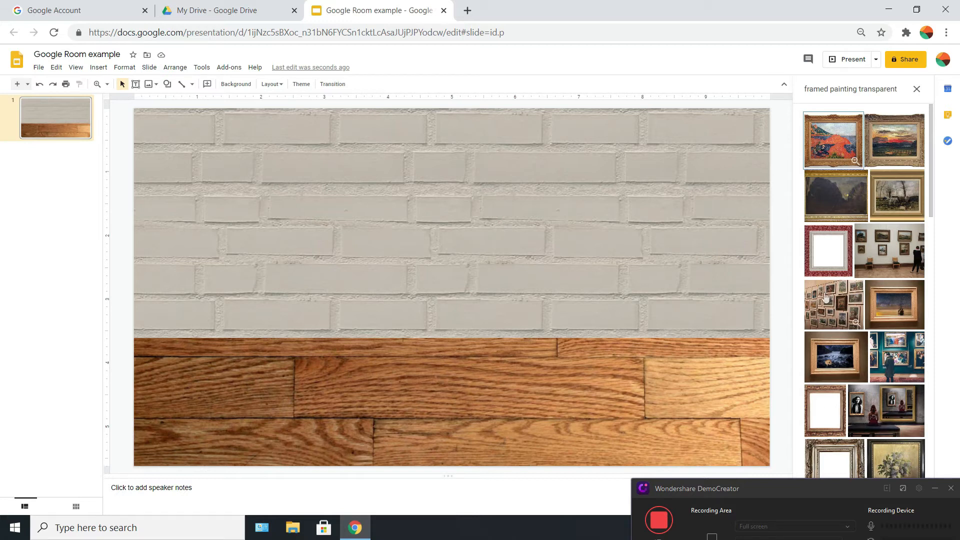
scroll(834, 442, "down", 3)
scroll(834, 442, "up", 3)
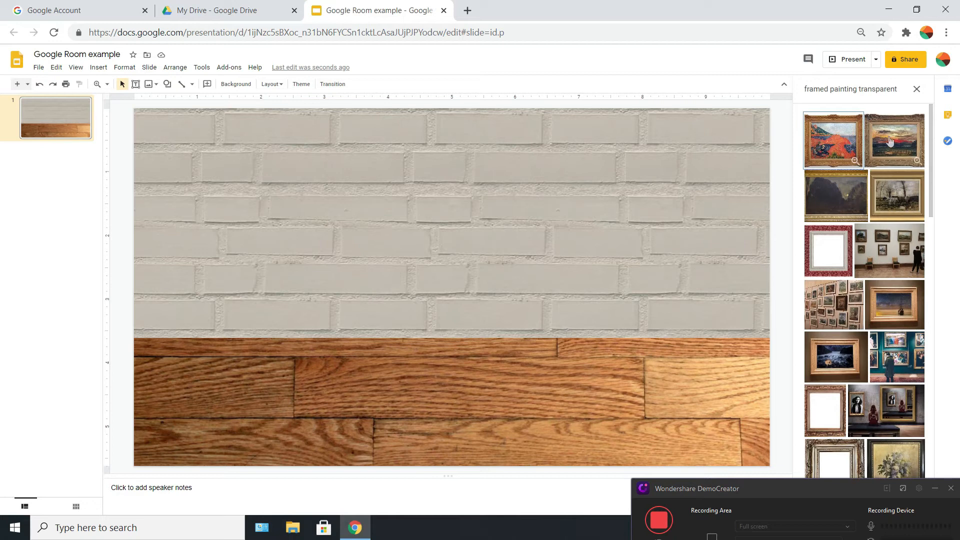
Step: Try inserting the ornate gold-framed coastal painting with its upper white margin cropped off, and delete it
left_click(849, 144)
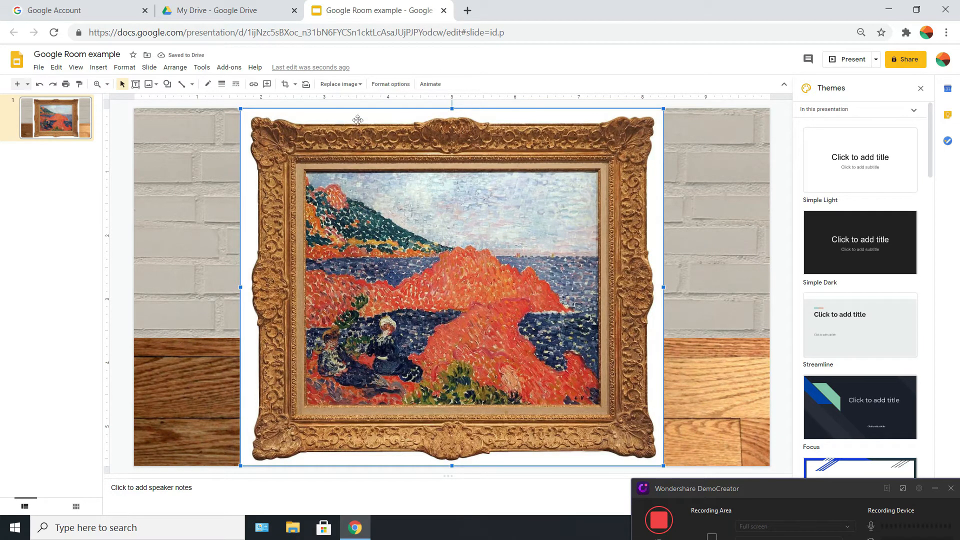
left_click(285, 84)
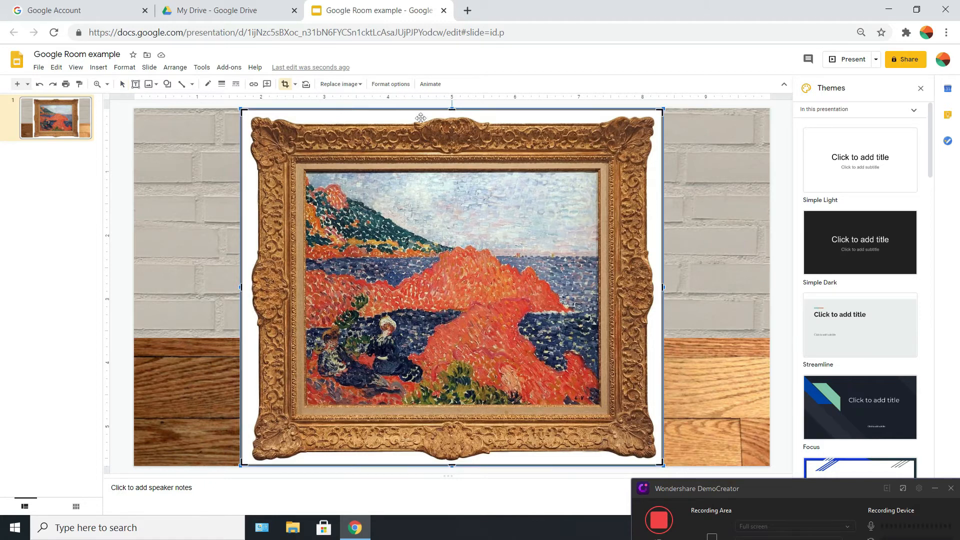
left_click_drag(452, 107, 448, 128)
left_click(285, 84)
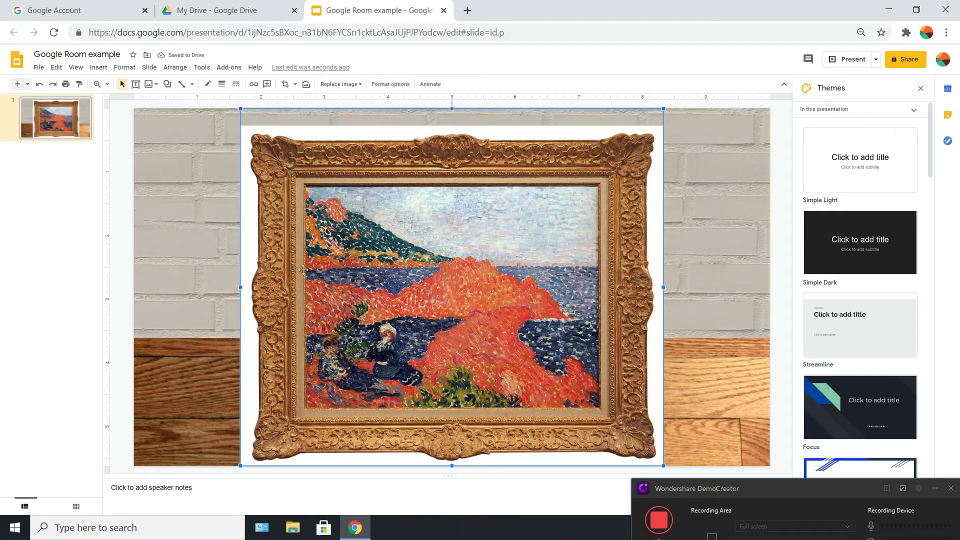
left_click(285, 84)
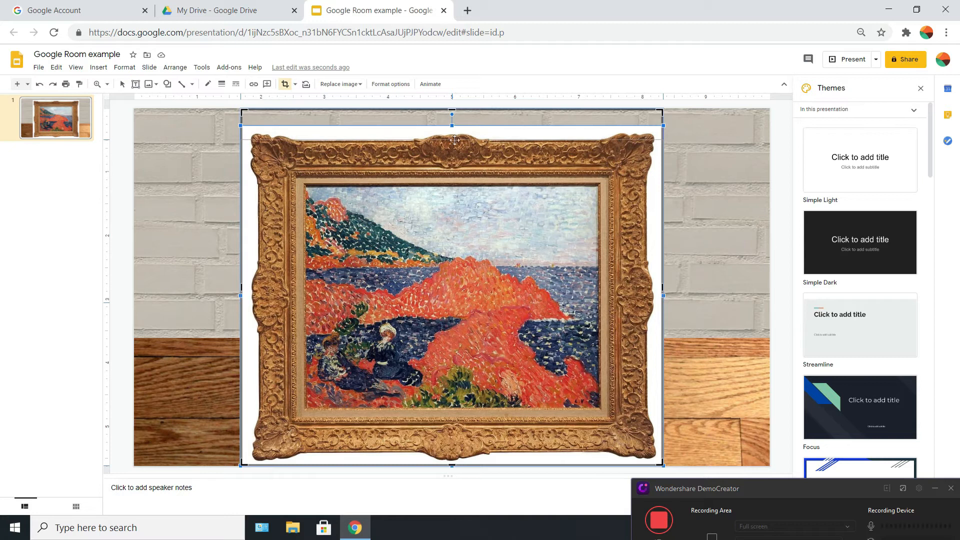
left_click_drag(453, 111, 451, 142)
key("Return")
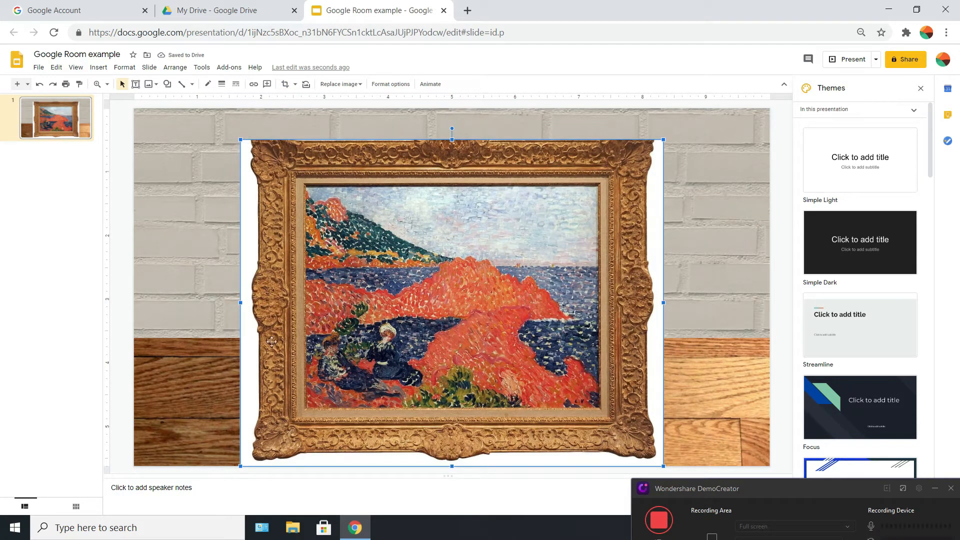
left_click_drag(270, 364, 279, 375)
key("Delete")
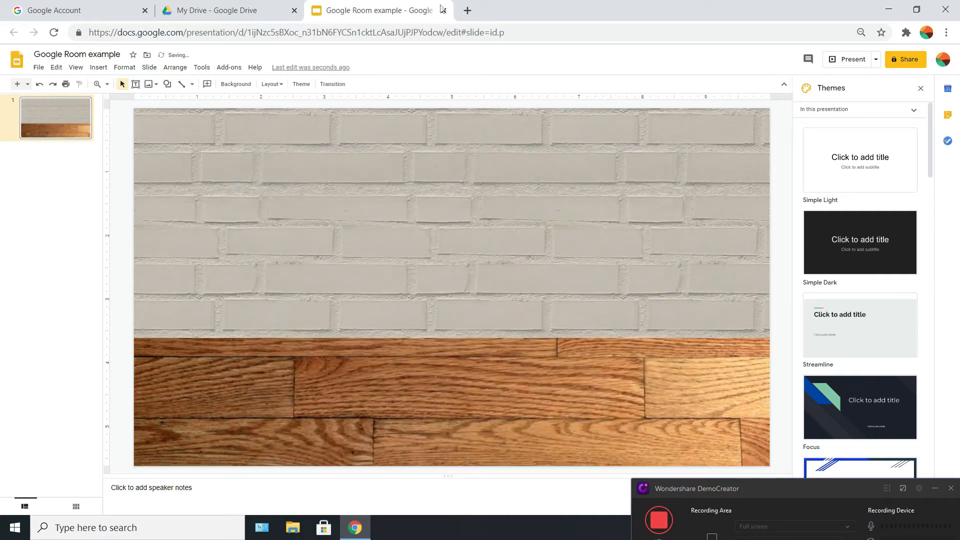
Step: Try the framed sunset landscape painting from the same web image search and delete it from the slide
left_click(98, 67)
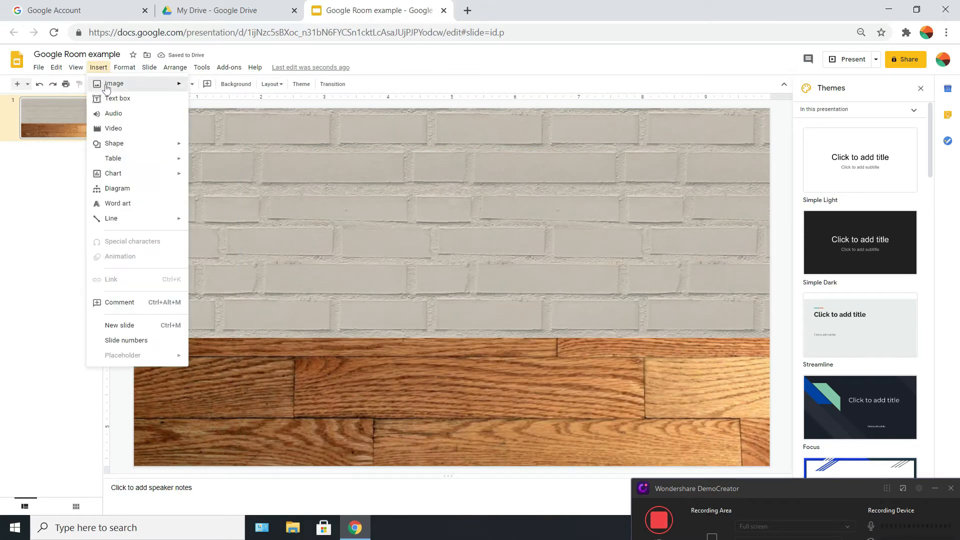
mouse_move(150, 83)
left_click(226, 101)
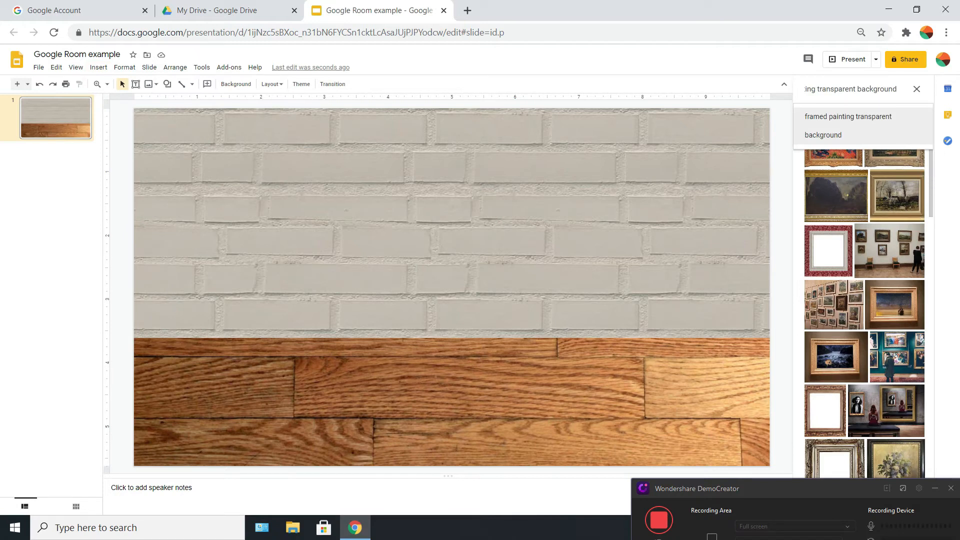
left_click(893, 160)
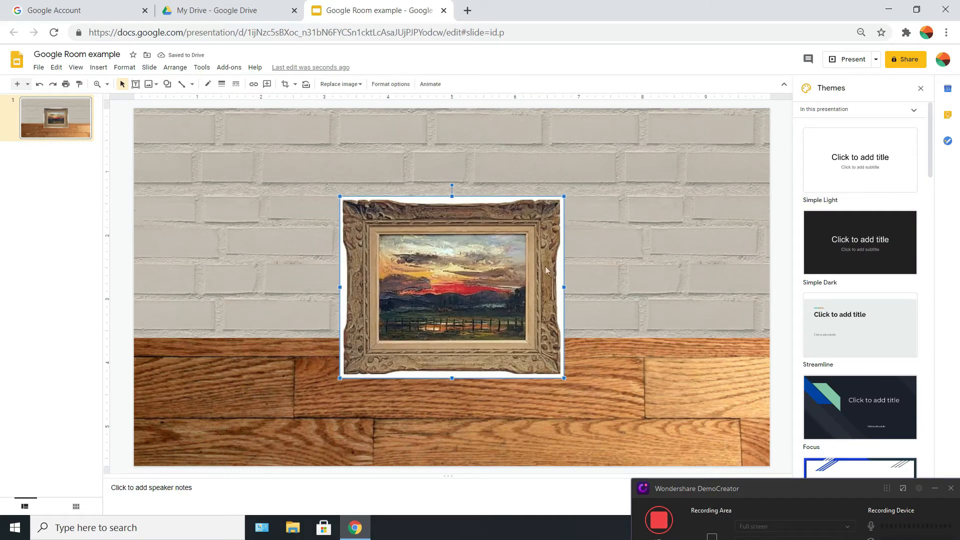
key("Delete")
left_click(526, 258)
Step: Try the gold-framed painting of an arched bridge from further down the web image results, and delete it
left_click(104, 72)
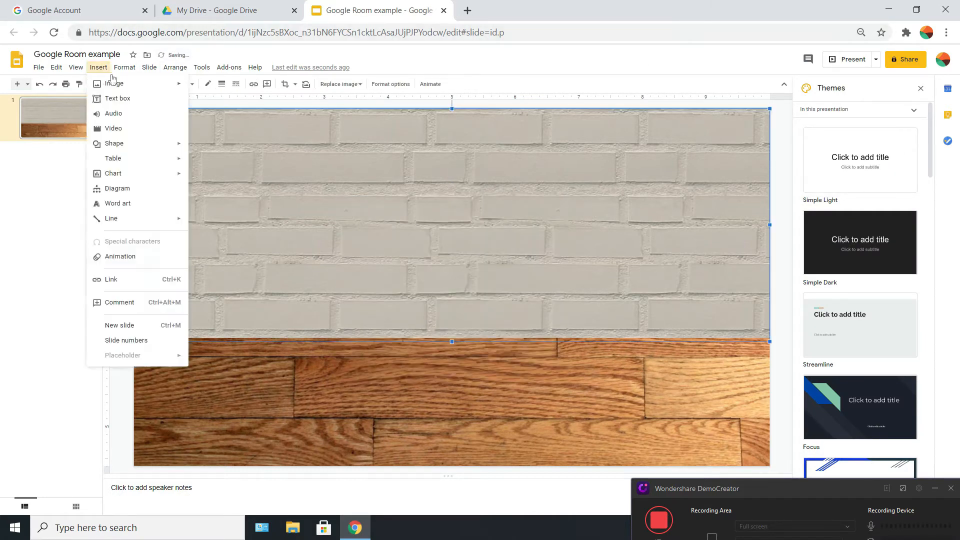
mouse_move(114, 83)
left_click(225, 99)
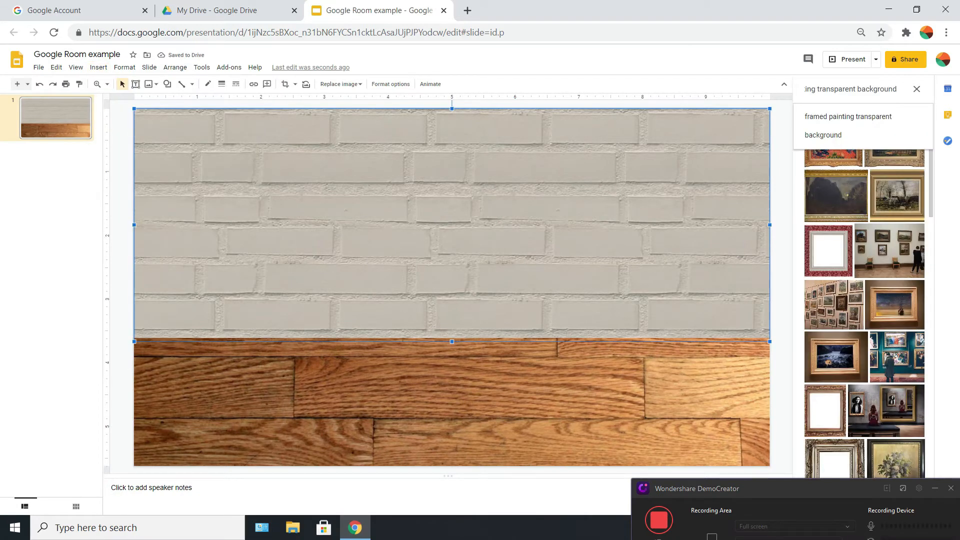
scroll(853, 230, "down", 5)
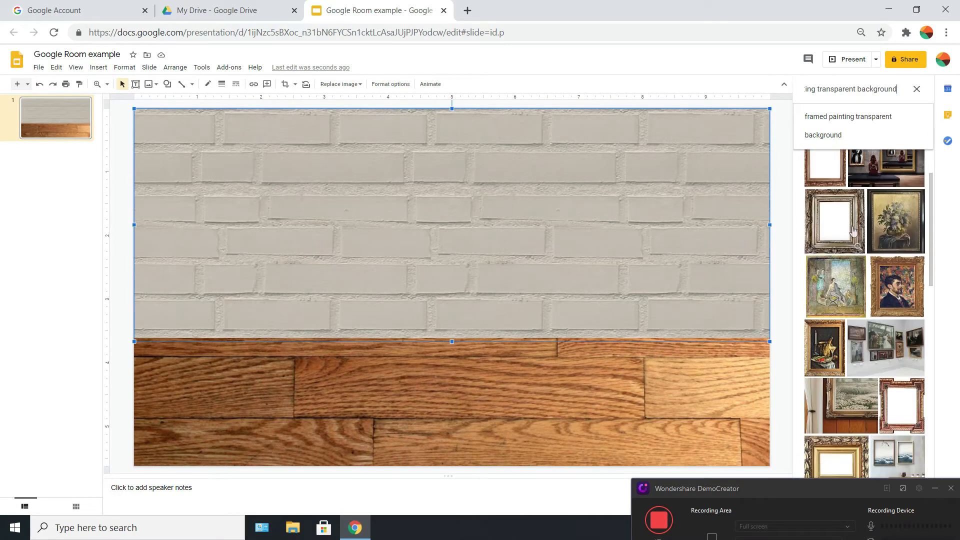
scroll(854, 231, "down", 2)
scroll(875, 248, "down", 2)
scroll(875, 248, "down", 1)
left_click(842, 273)
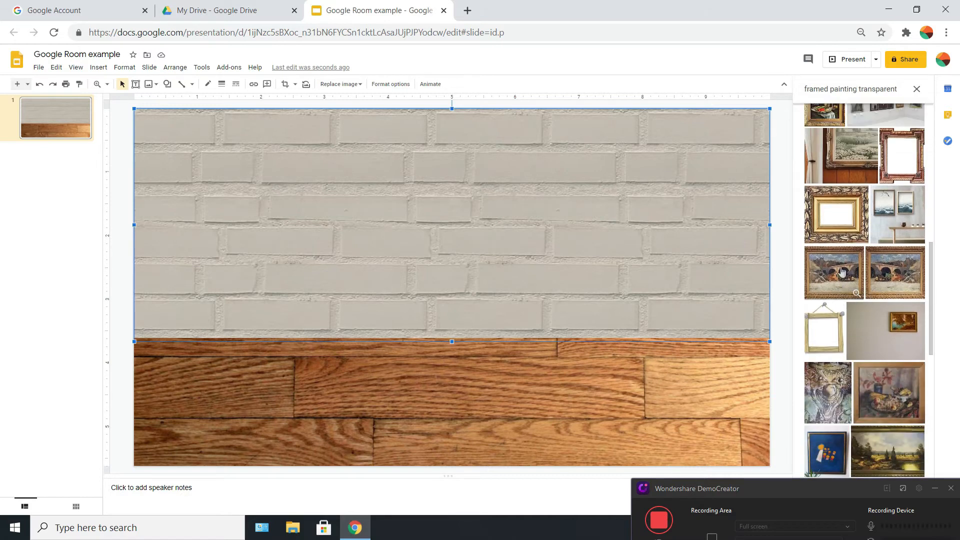
left_click(842, 272)
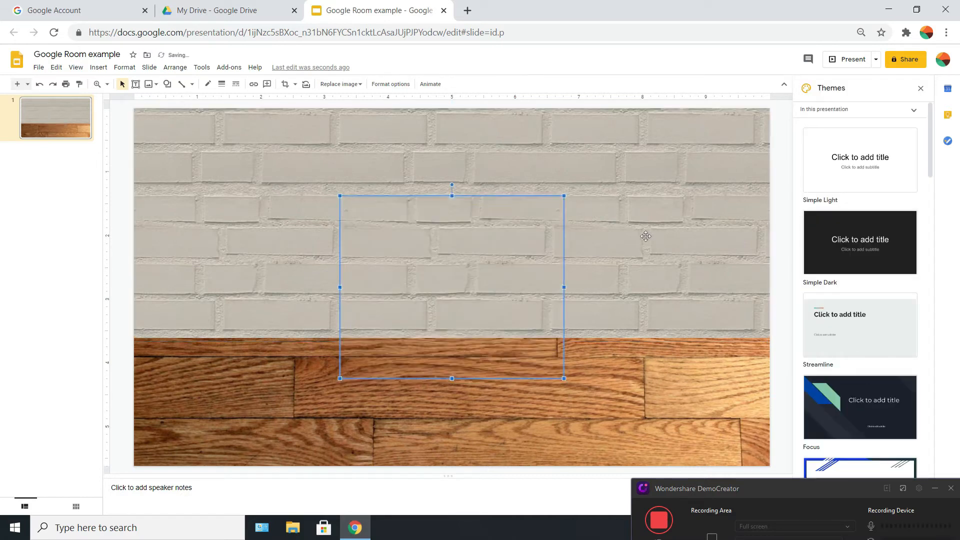
key("Delete")
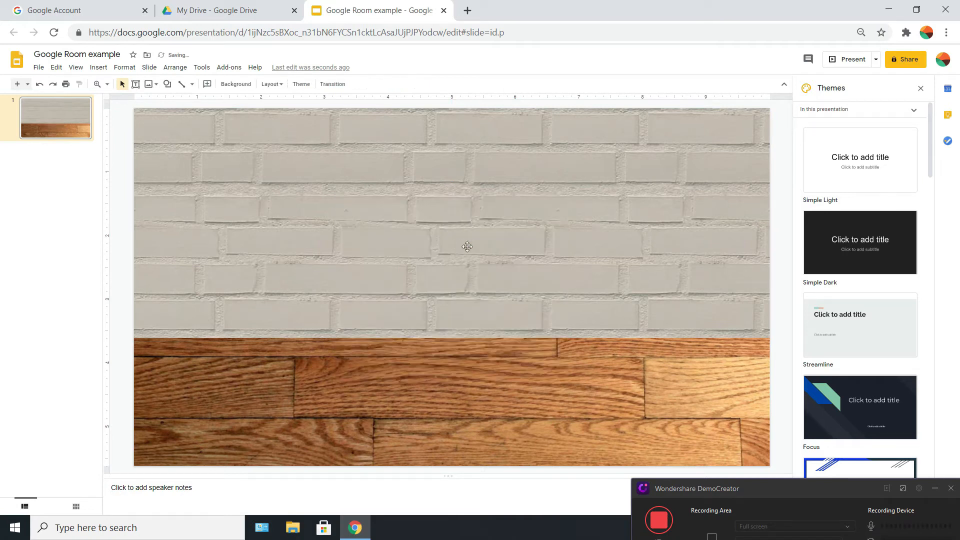
Step: Insert the framed watering can picture with the cream mat from the "framed painting transparent background" web image results
left_click(105, 70)
mouse_move(185, 84)
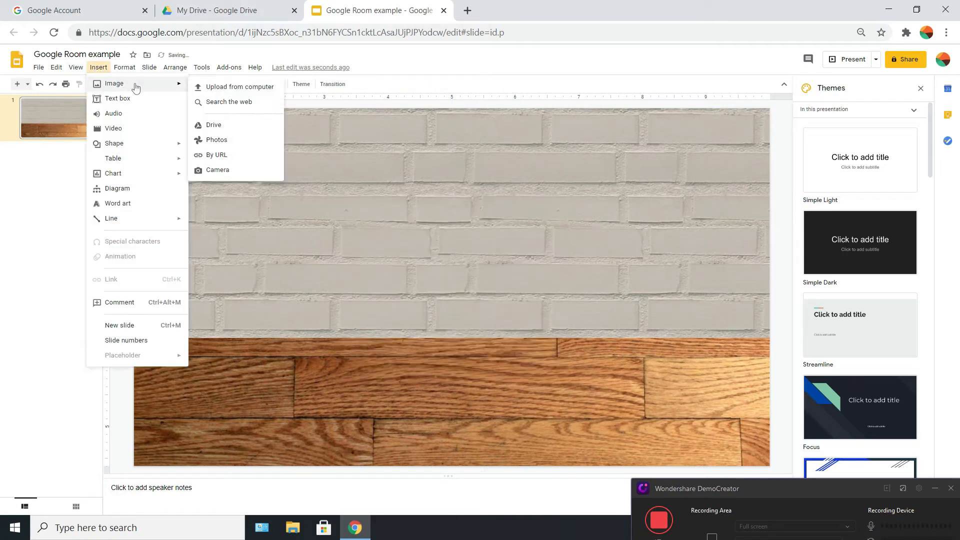
left_click(212, 100)
scroll(923, 270, "down", 10)
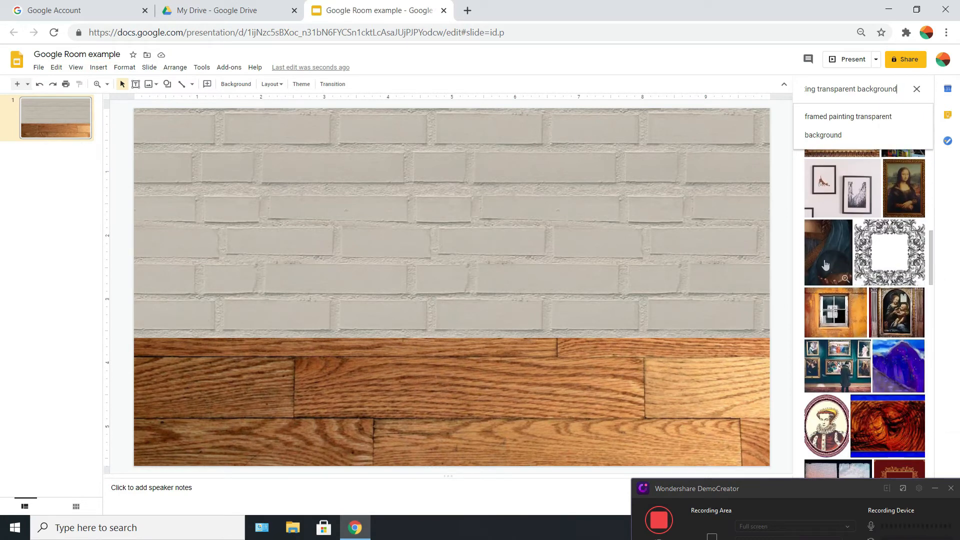
scroll(895, 273, "down", 2)
scroll(899, 278, "down", 6)
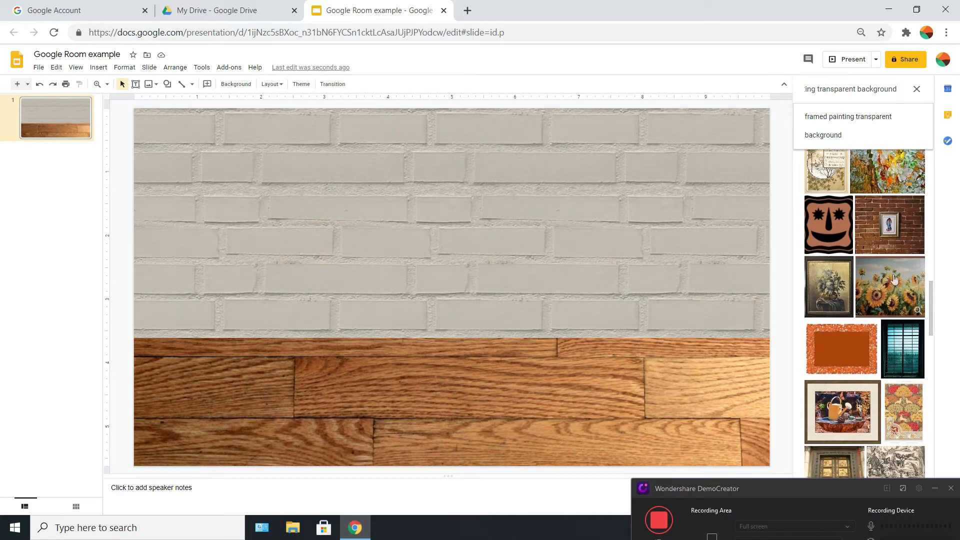
scroll(895, 279, "down", 3)
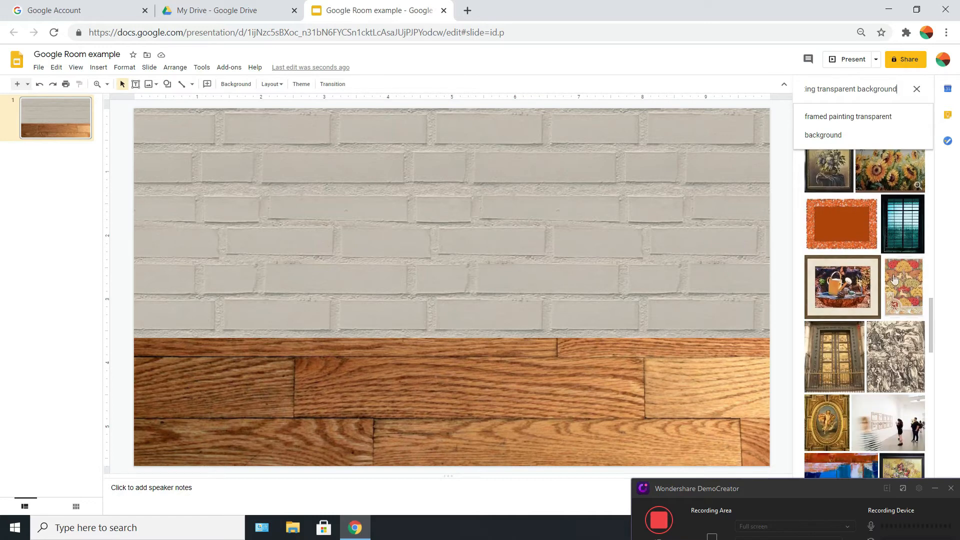
left_click(838, 299)
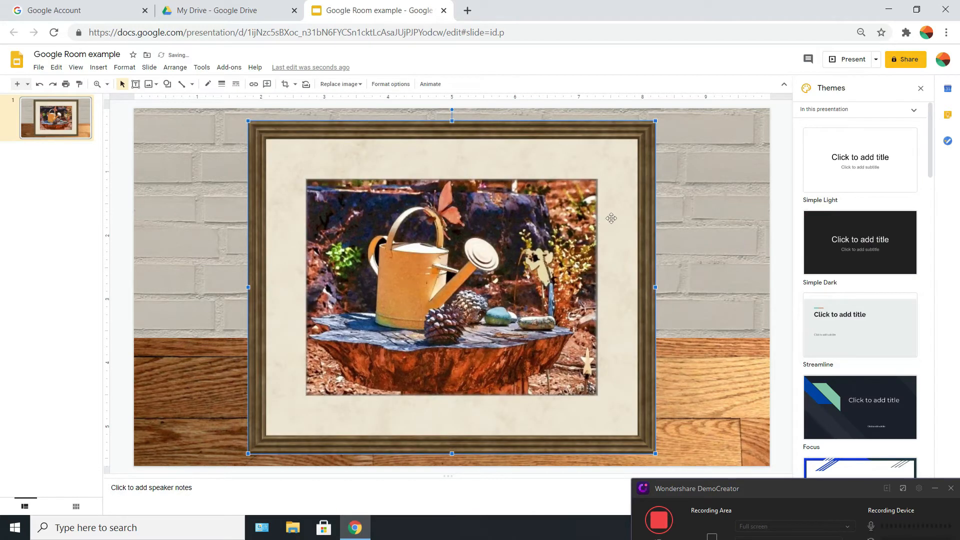
Step: Shrink the framed watering can picture to about 2 inches wide and place it on the upper-left part of the brick wall
left_click(697, 200)
left_click(334, 191)
left_click_drag(656, 120, 372, 352)
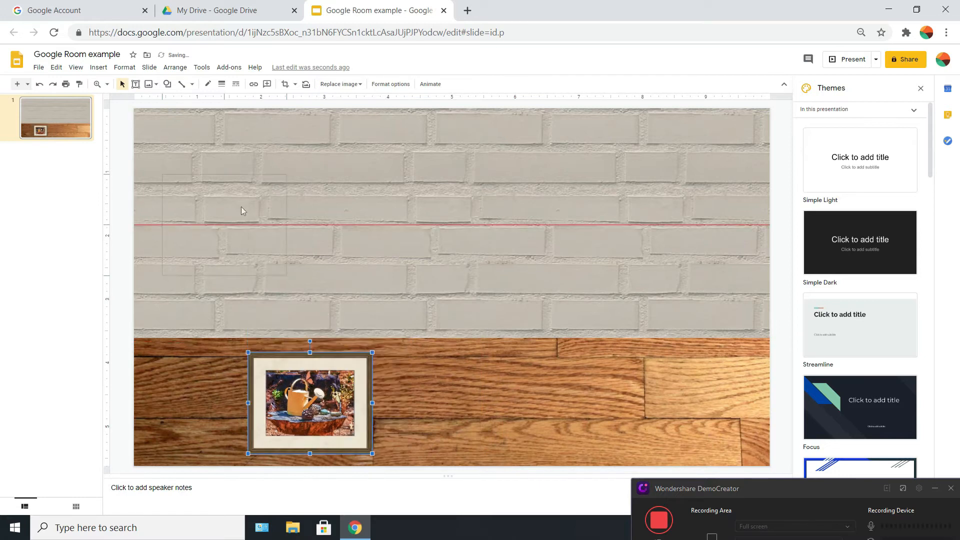
left_click_drag(236, 178, 229, 194)
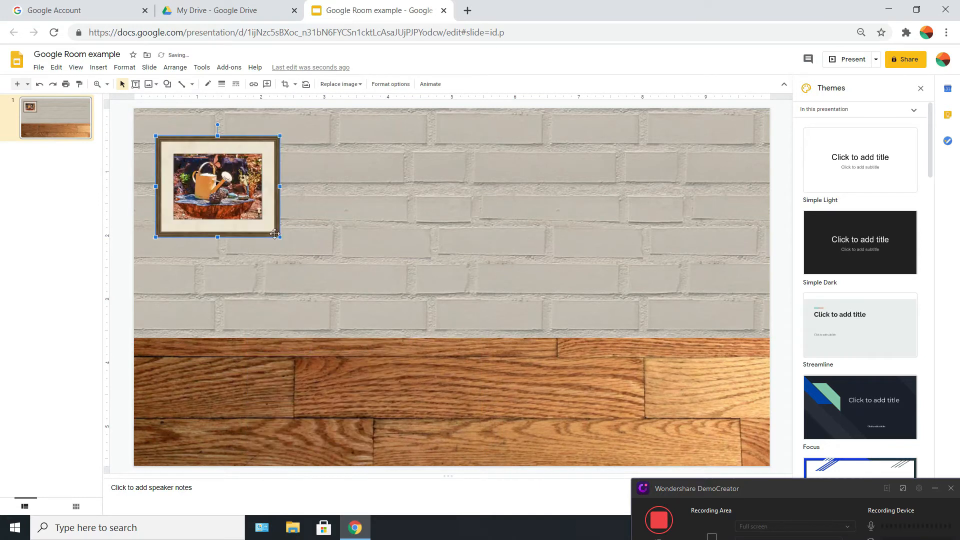
left_click_drag(250, 225, 253, 209)
left_click(448, 261)
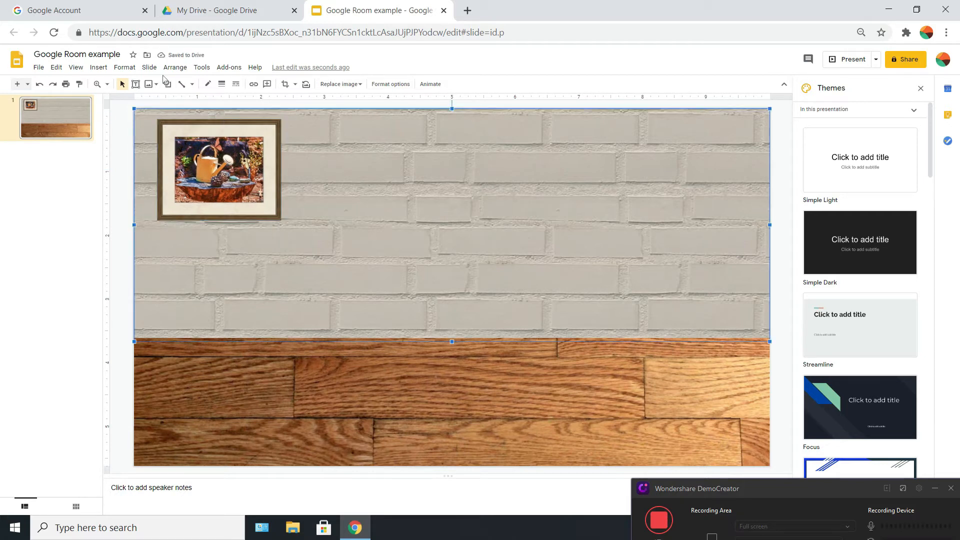
Step: Search web images for "window transparent background" and insert the white open casement window
left_click(98, 67)
mouse_move(110, 87)
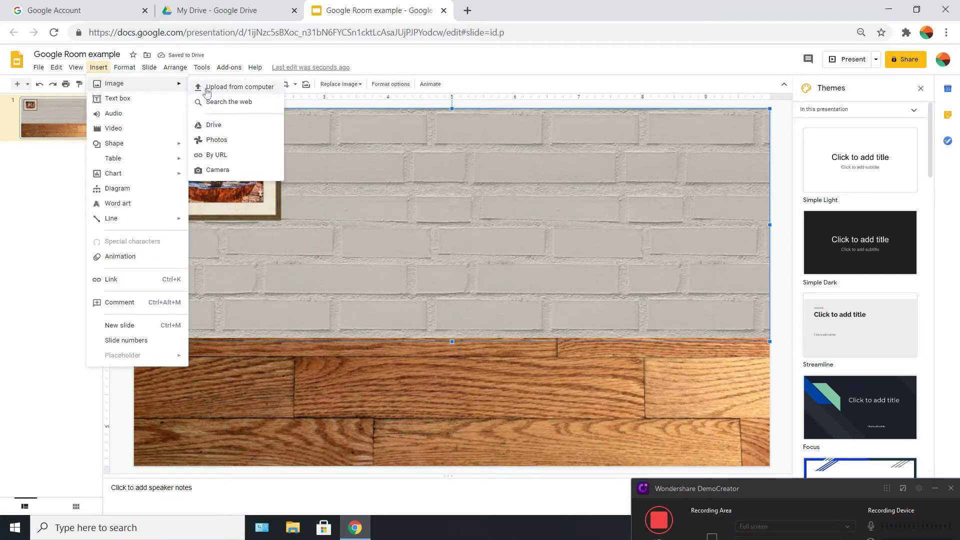
left_click(208, 100)
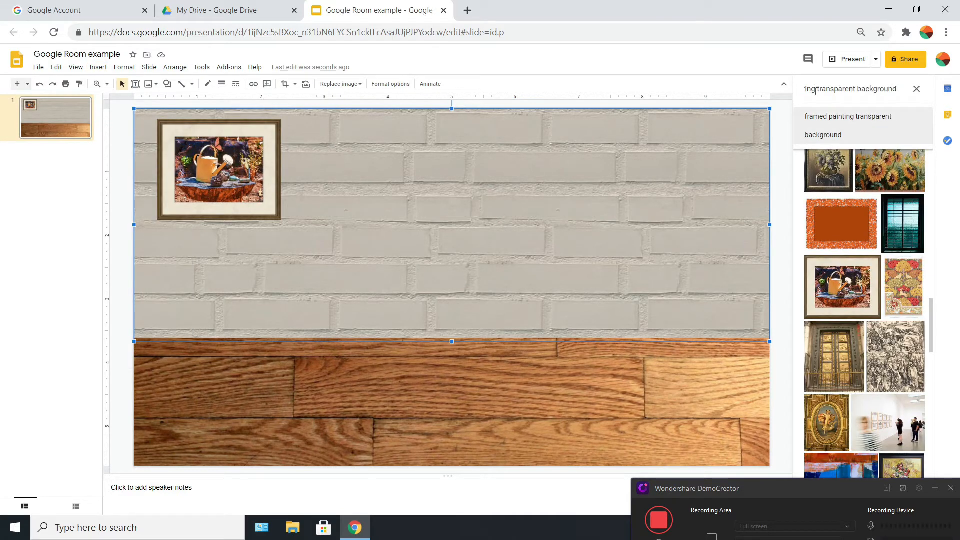
left_click_drag(816, 91, 760, 97)
type("window")
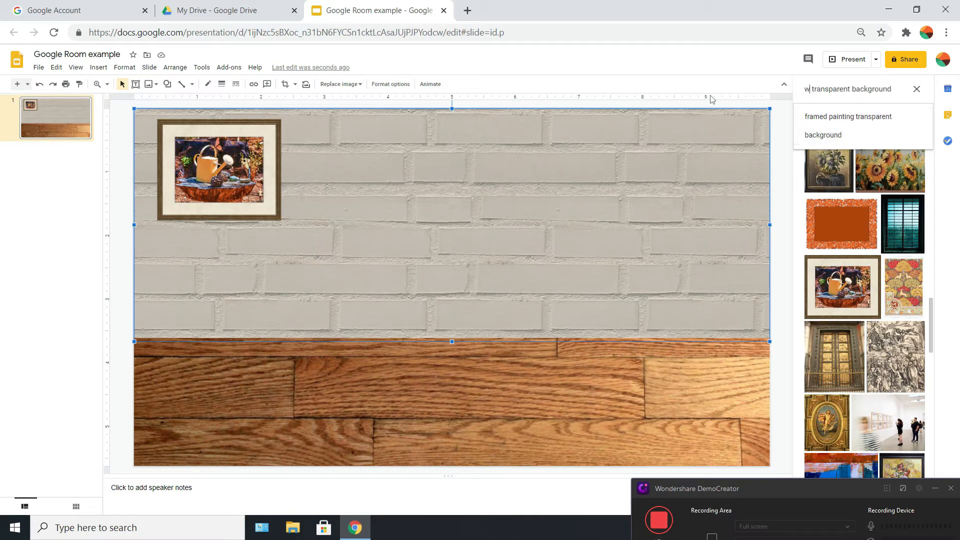
key("Return")
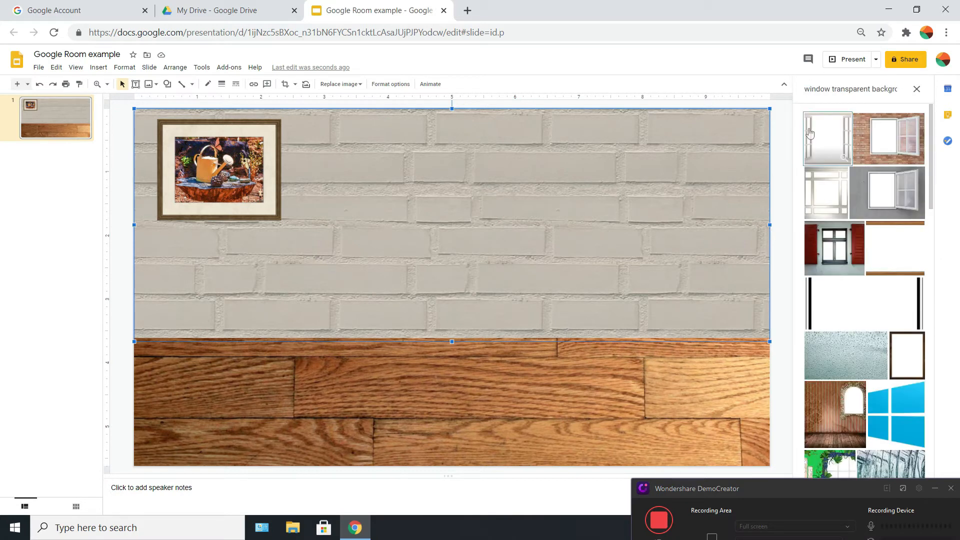
left_click(830, 138)
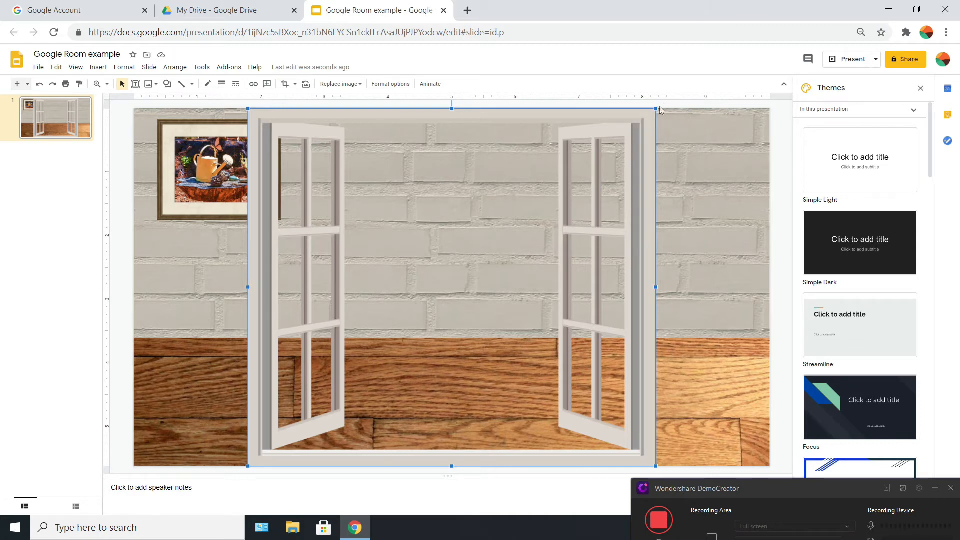
Step: Shrink the window to about 3.2 inches wide and place it on the brick wall beside the framed picture, level with its top edge
left_click_drag(655, 109, 495, 365)
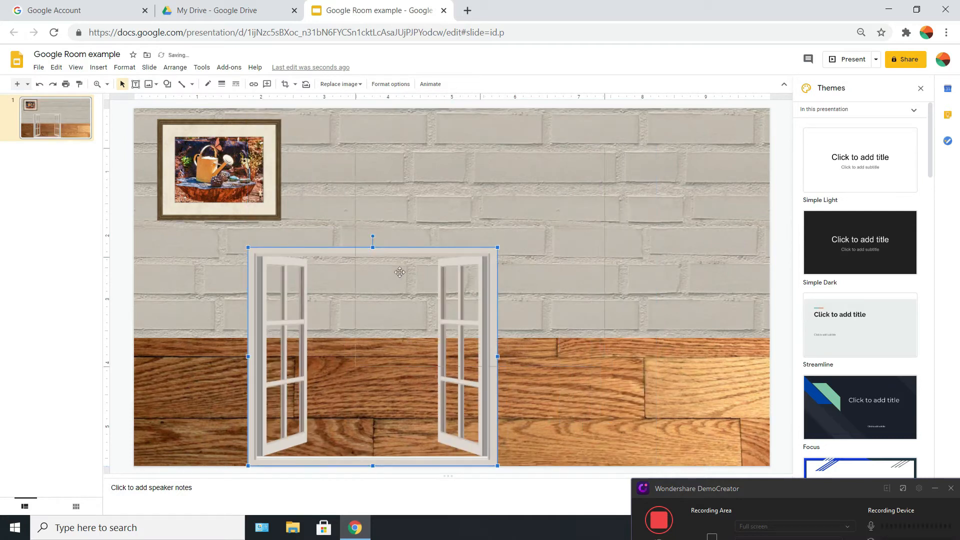
left_click_drag(467, 273, 528, 151)
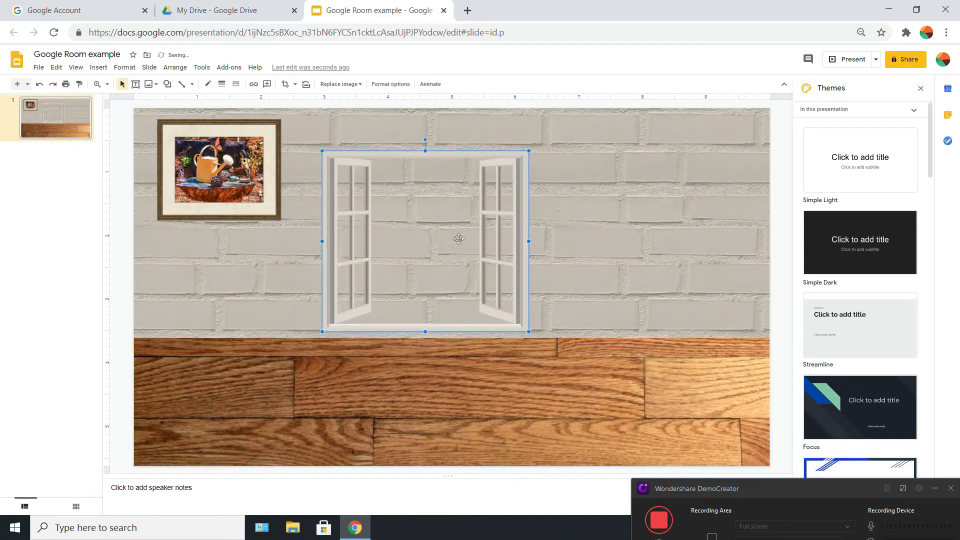
left_click_drag(501, 223, 535, 216)
left_click(593, 284)
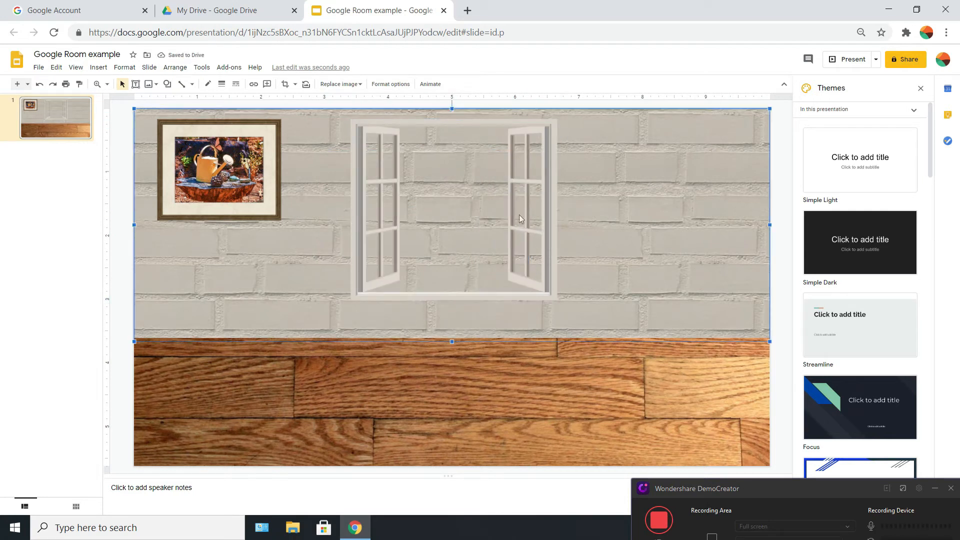
Step: Search web images for "forest" and insert the picture of a sunlit green forest with a dirt path
left_click(99, 67)
mouse_move(115, 84)
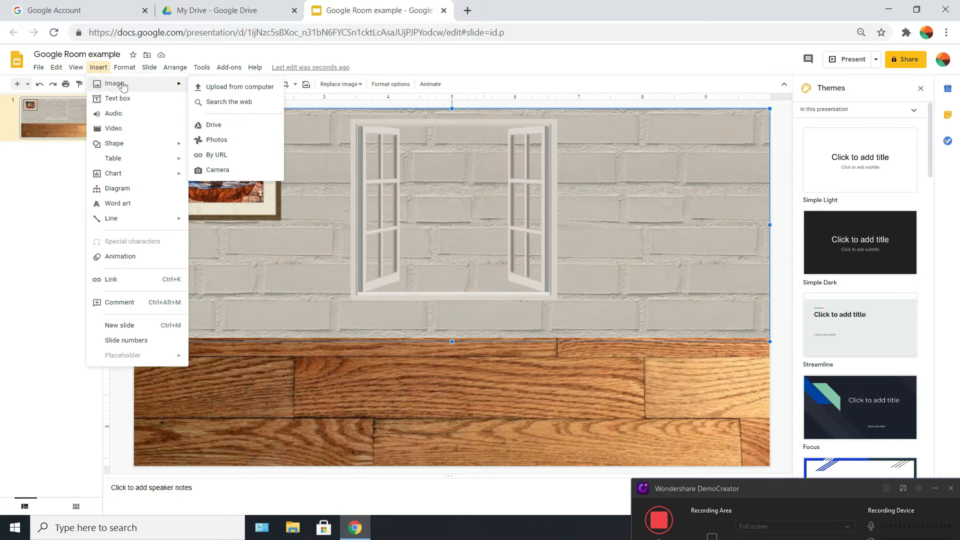
left_click(229, 103)
left_click_drag(902, 90, 671, 131)
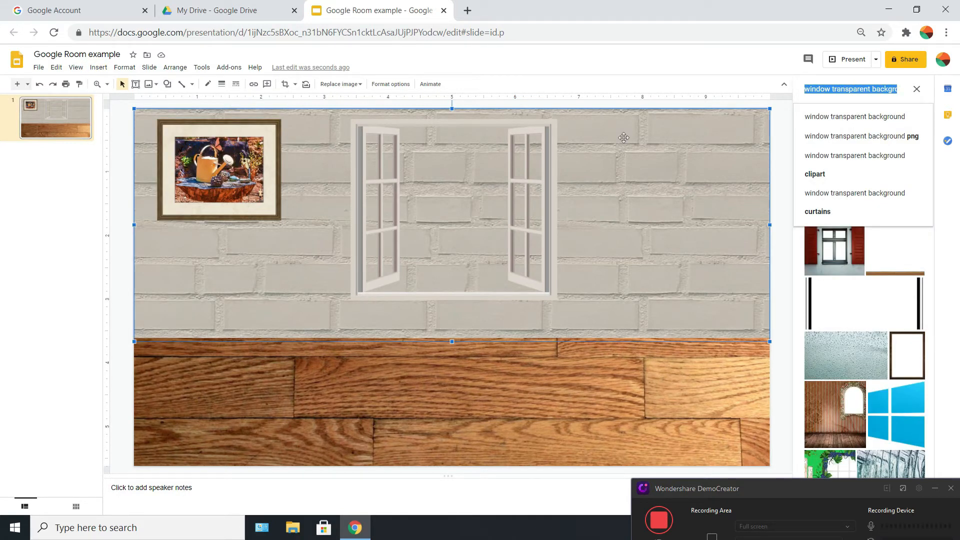
type("forest")
key("Return")
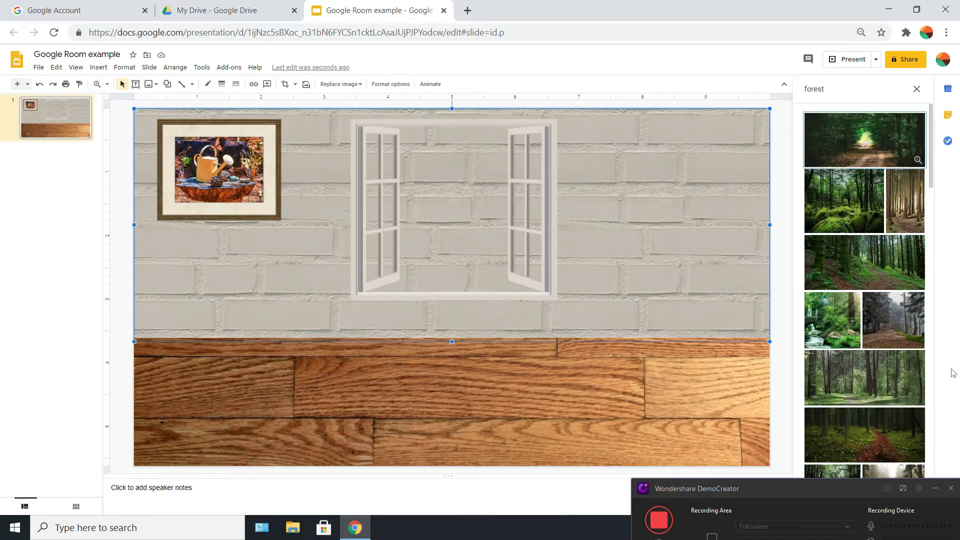
scroll(875, 376, "down", 1)
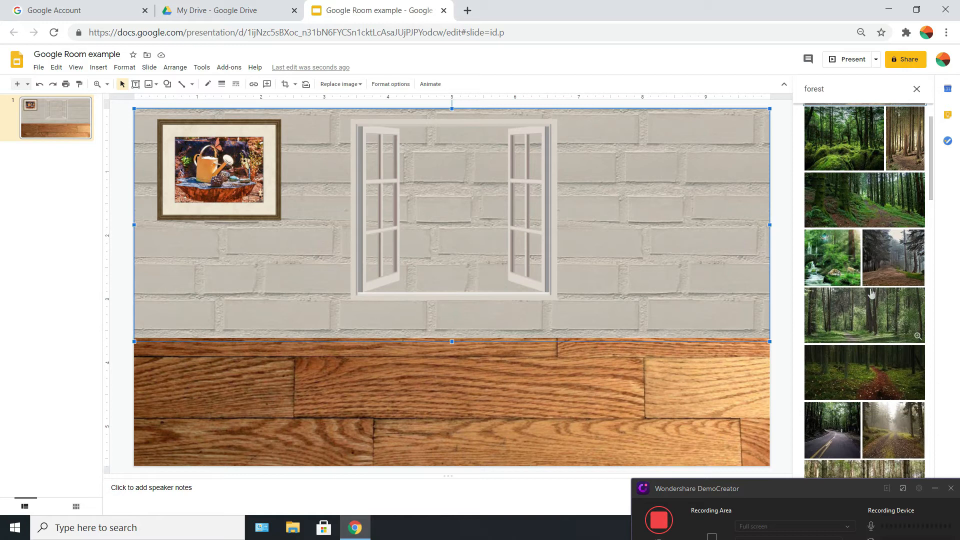
left_click(868, 317)
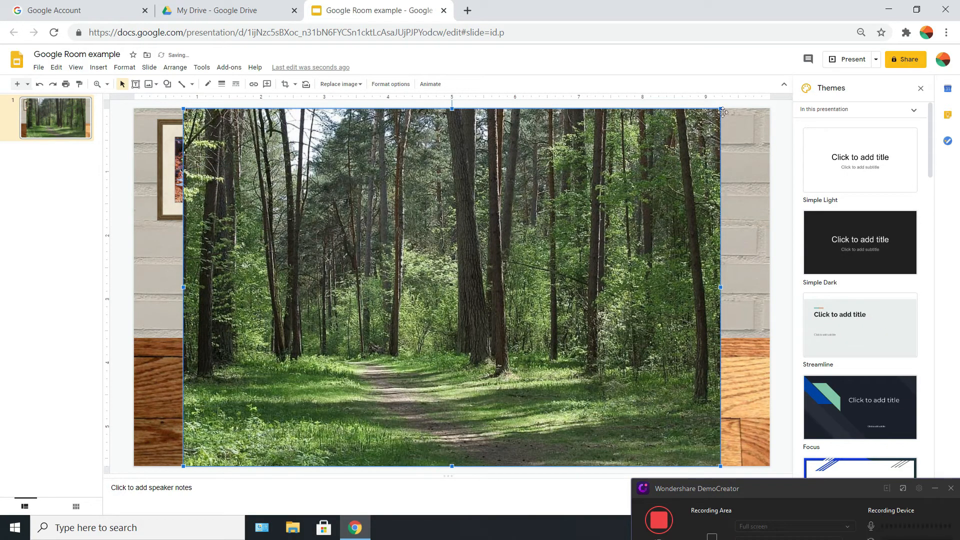
Step: Shrink the forest picture to the window's height and place it over the window, aligned with the window's upper-left corner
left_click_drag(721, 109, 502, 272)
left_click_drag(393, 332, 514, 193)
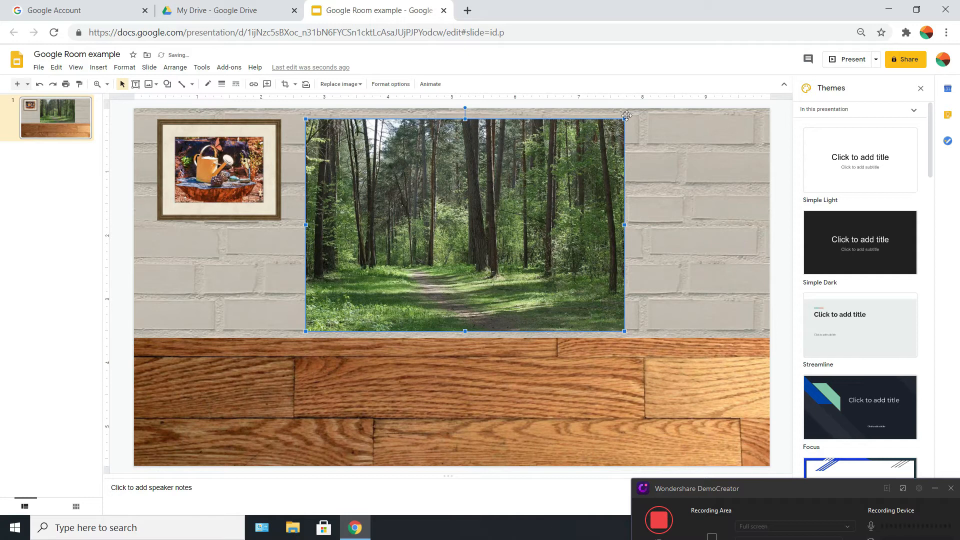
left_click_drag(625, 117, 578, 150)
left_click_drag(490, 226, 544, 210)
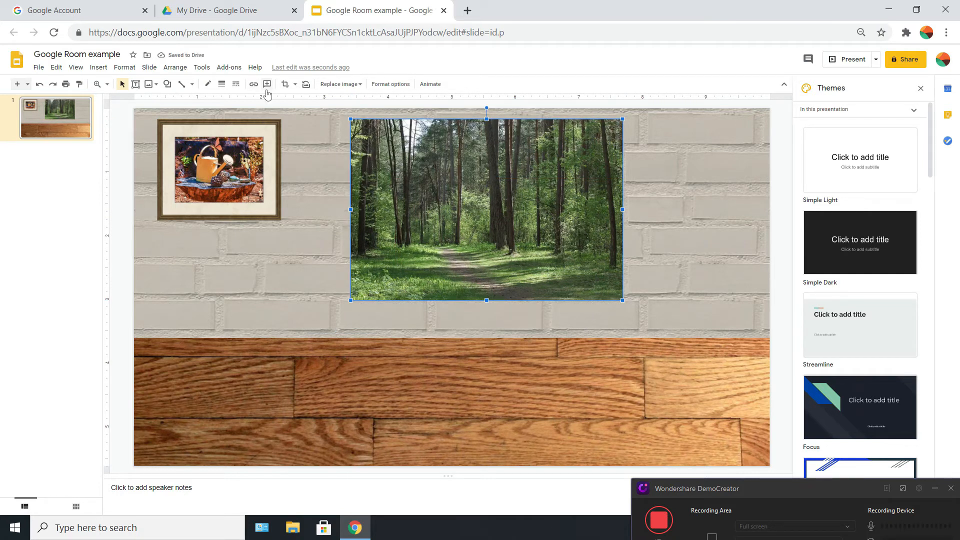
Step: Crop the right part off the forest picture and widen it slightly to match the window's full width of about 3.2 inches
left_click(285, 84)
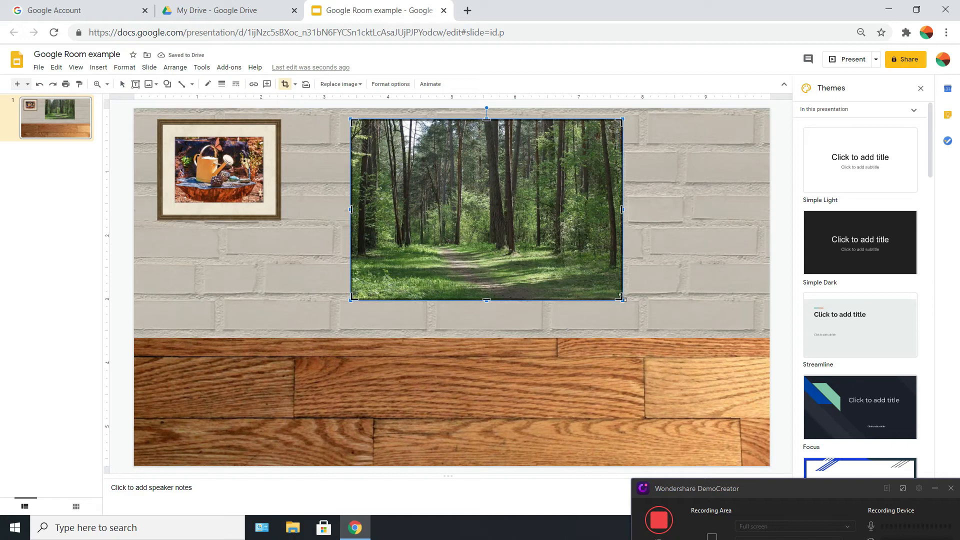
left_click_drag(621, 298, 545, 274)
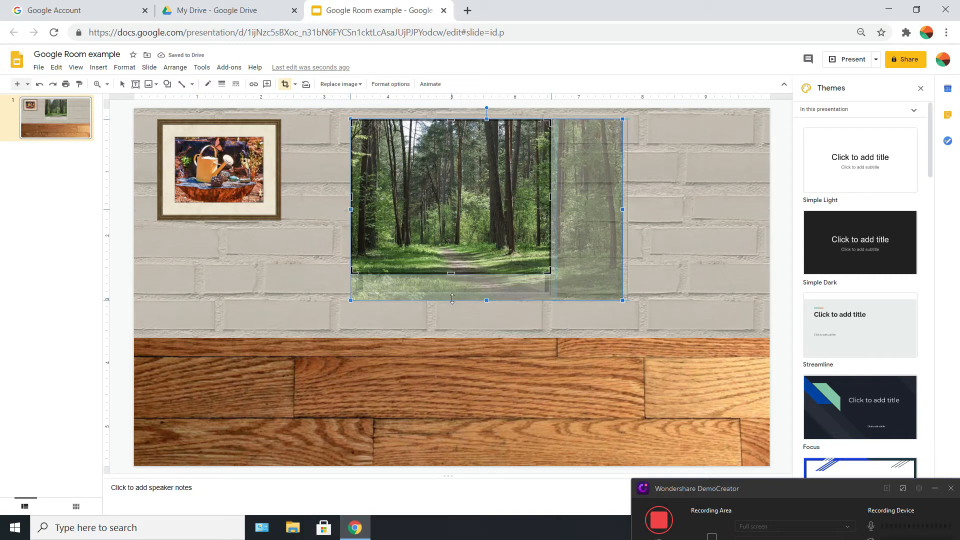
left_click_drag(452, 299, 452, 300)
left_click(700, 319)
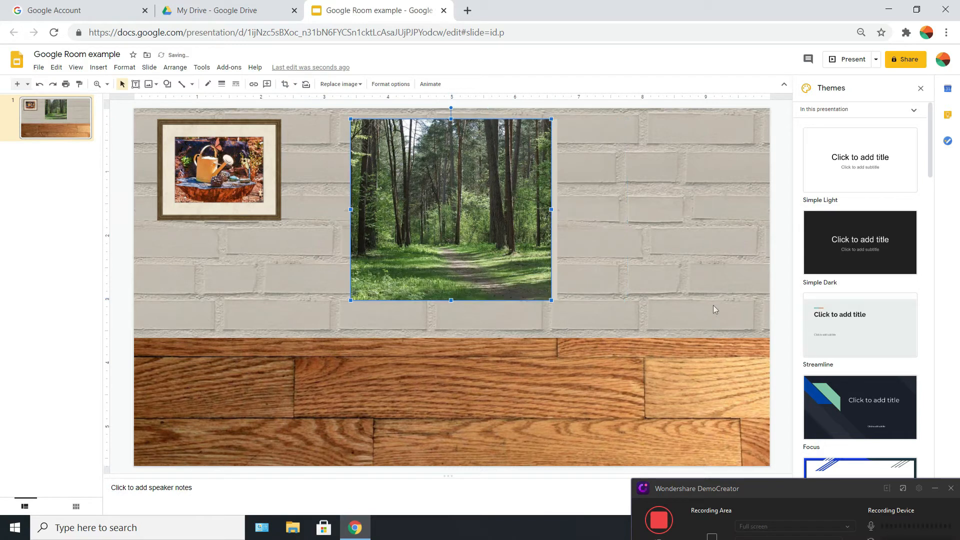
left_click_drag(550, 208, 557, 209)
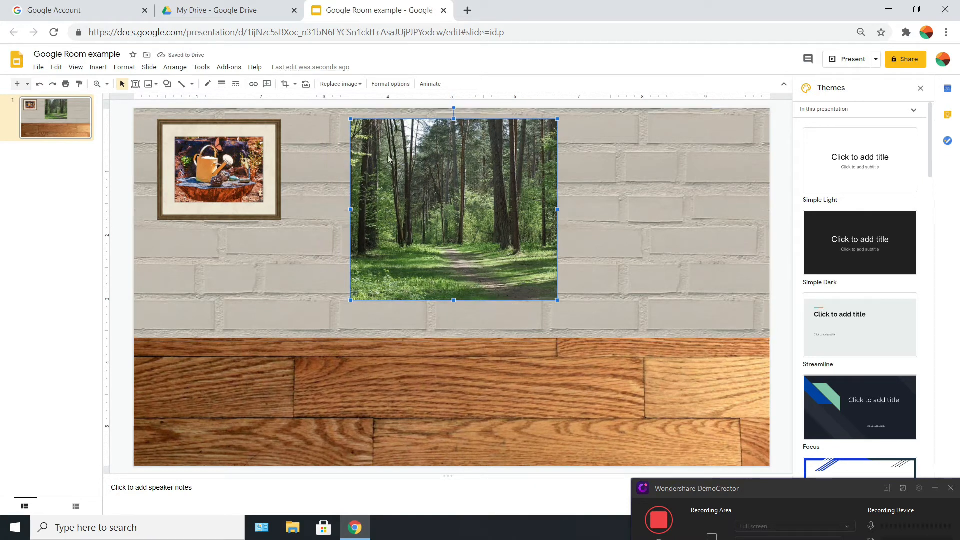
Step: Send the forest picture backward one level so it sits behind the window frame
right_click(468, 207)
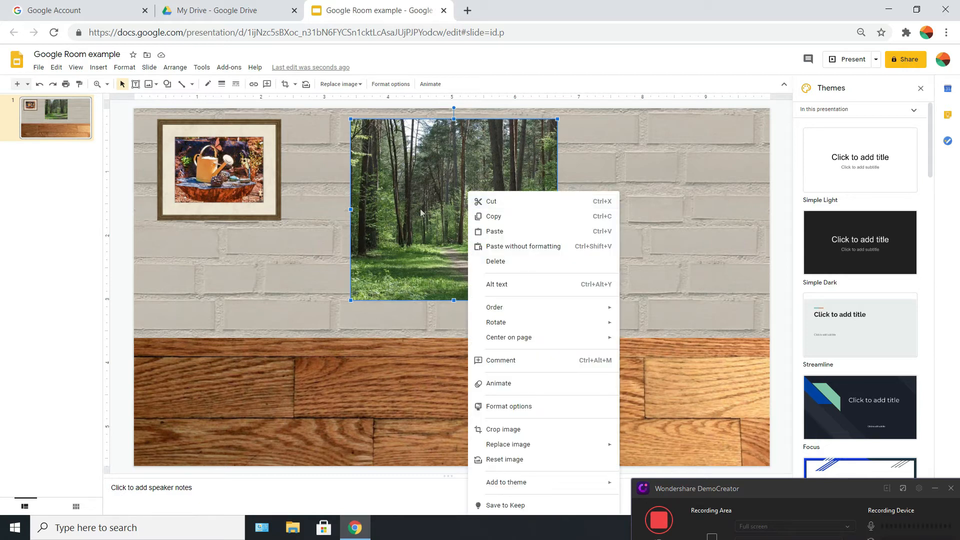
mouse_move(564, 307)
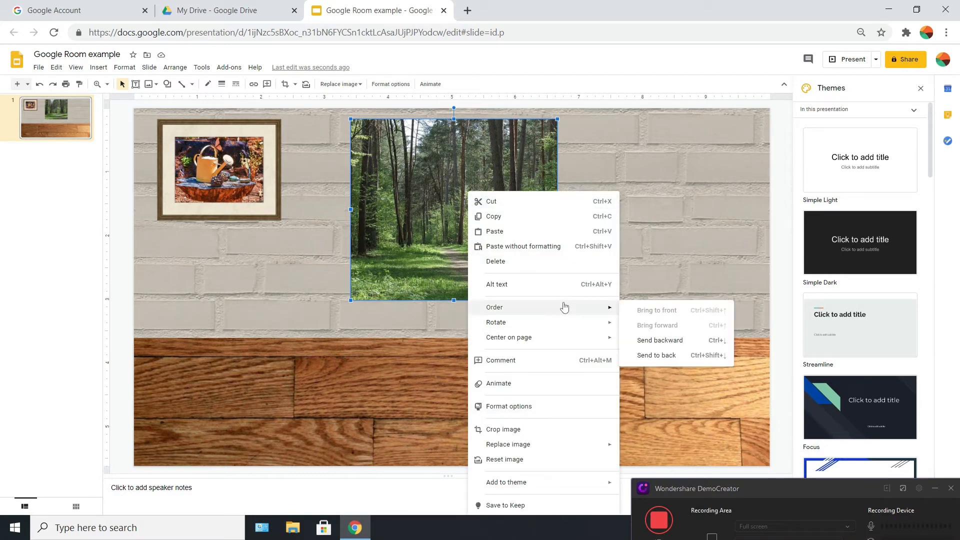
left_click(672, 342)
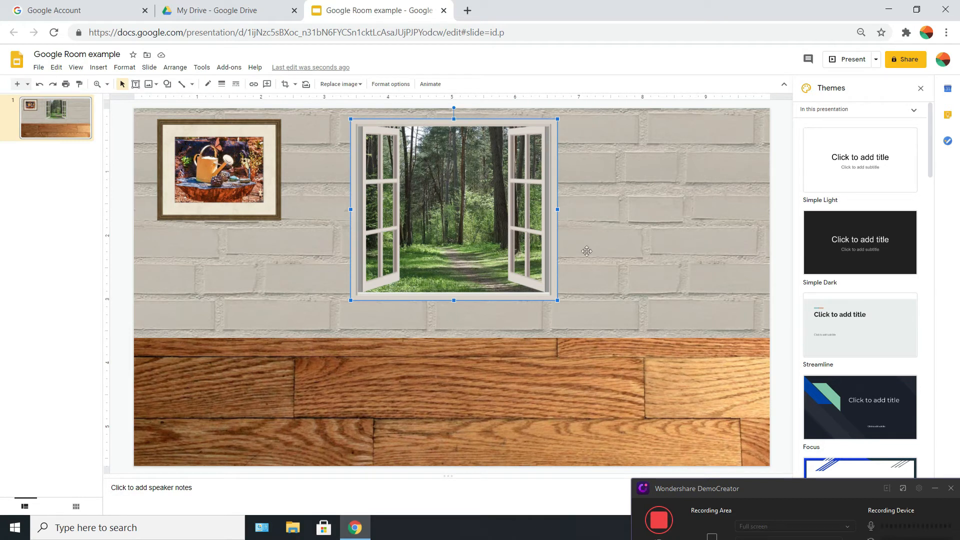
left_click(698, 407)
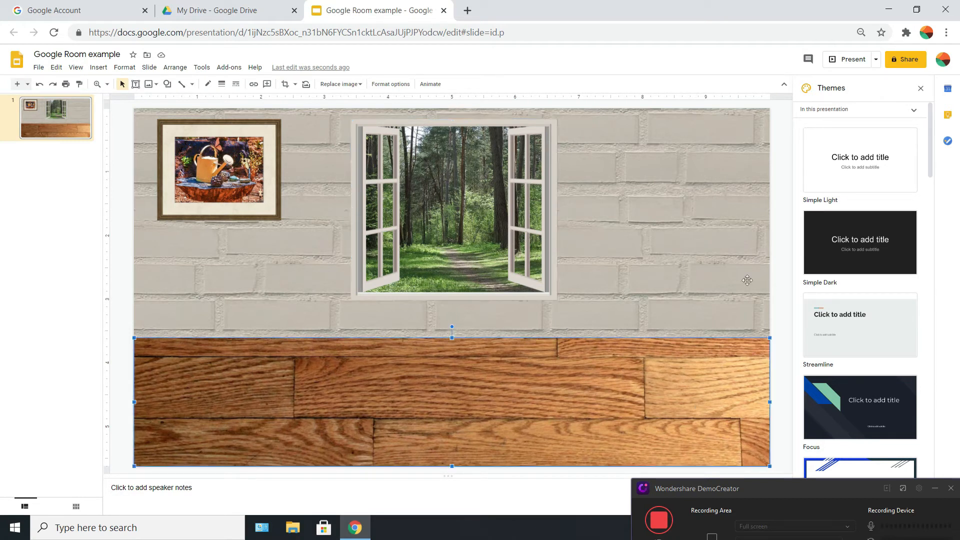
Step: Search web images for "tv transparent background" and insert the black retro television with antennas and a white screen
left_click(98, 67)
mouse_move(130, 83)
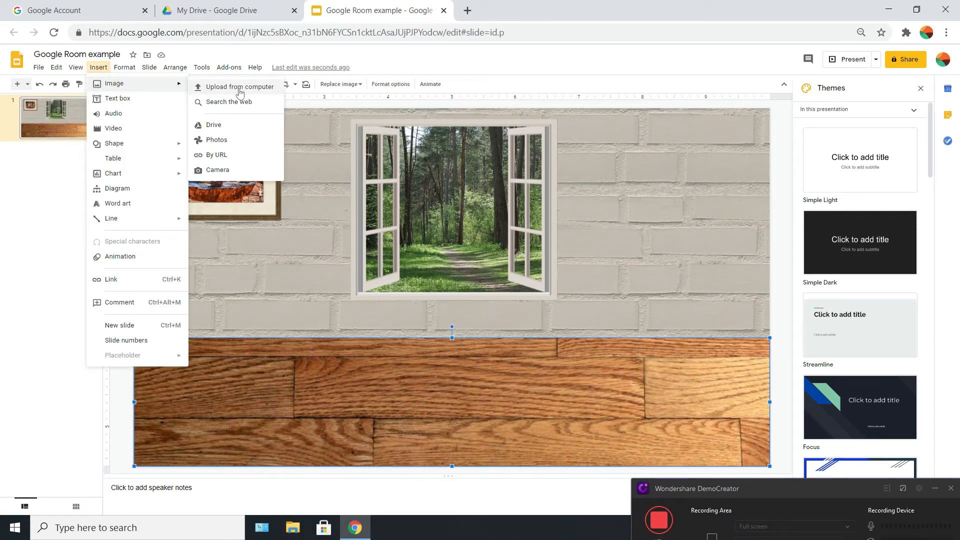
left_click(229, 102)
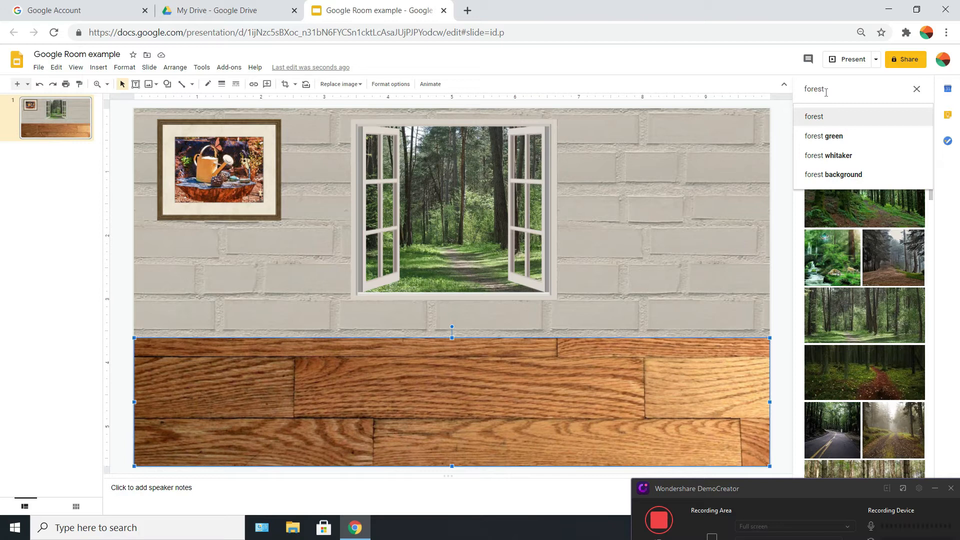
type("tv")
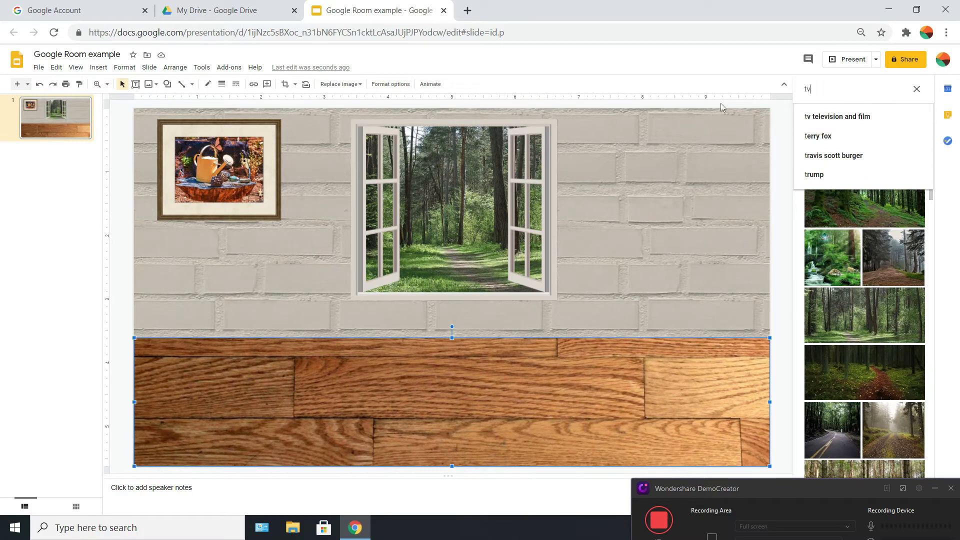
type(" transpa")
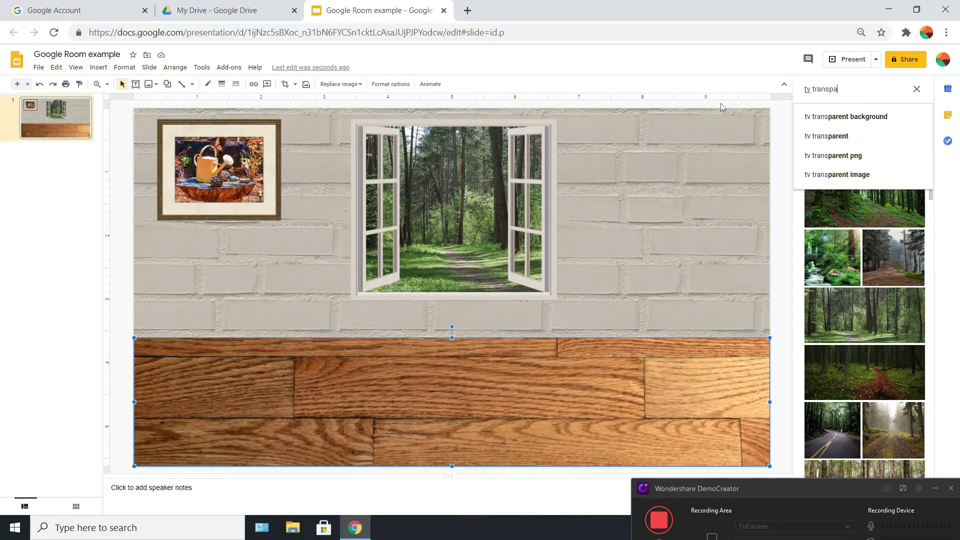
type("rent background")
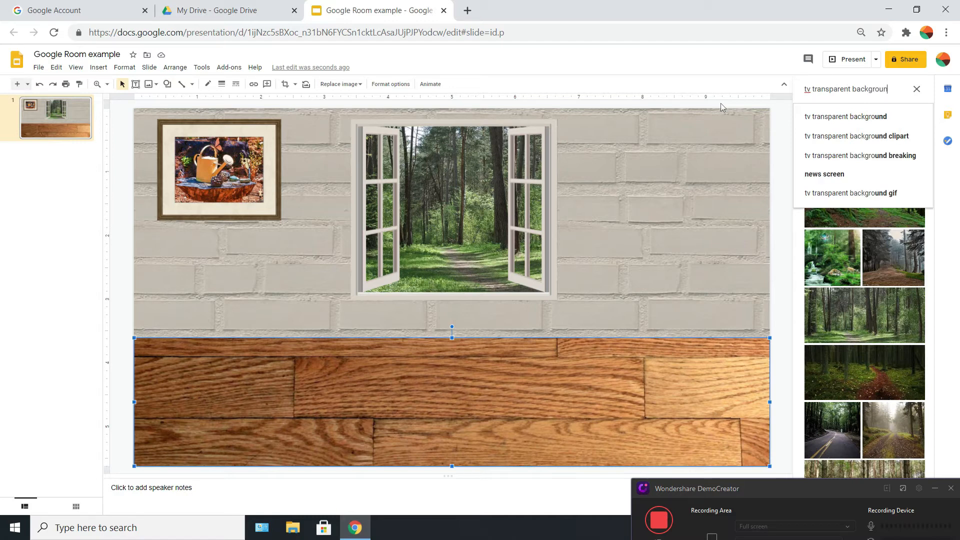
key("Return")
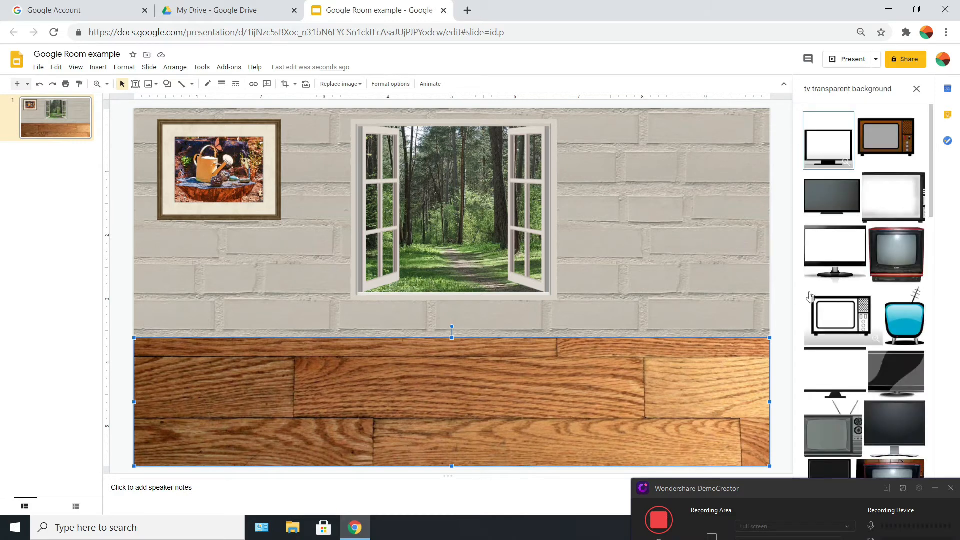
scroll(883, 265, "down", 6)
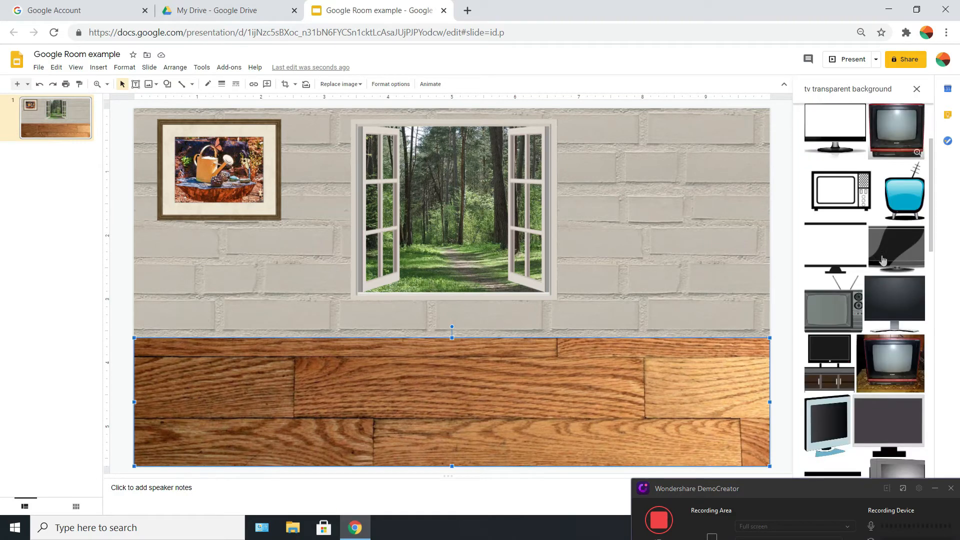
scroll(883, 265, "down", 4)
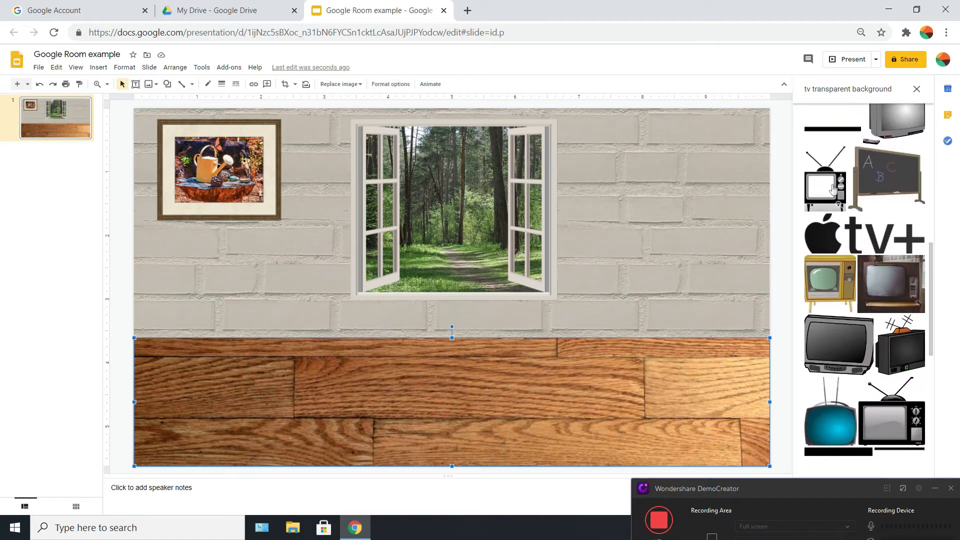
left_click(826, 181)
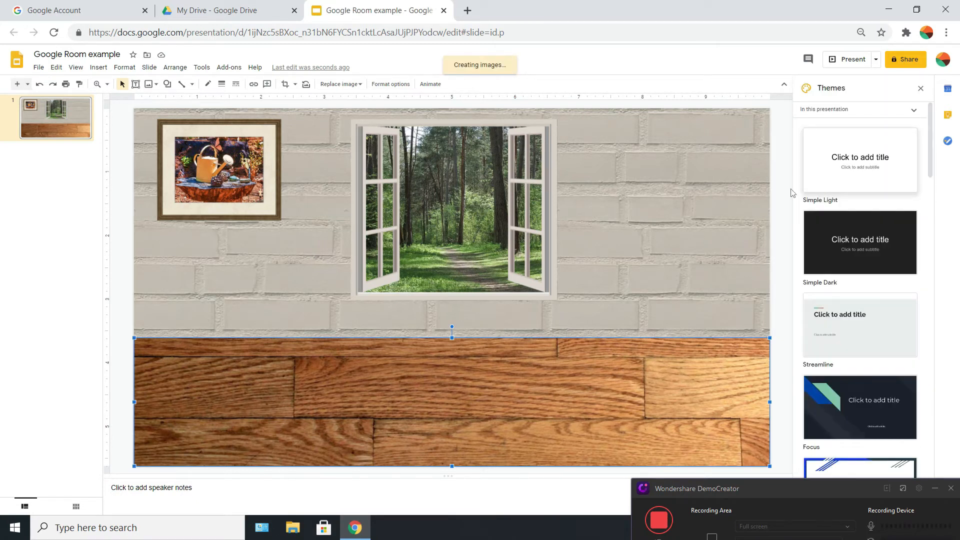
Step: Shrink the retro television to about 1.9 inches wide and stand it on the floor against the wall, right of the window
mouse_move(547, 122)
left_mouse_down()
mouse_move(489, 239)
mouse_move(461, 268)
mouse_move(485, 248)
mouse_move(483, 237)
mouse_move(458, 277)
left_mouse_up()
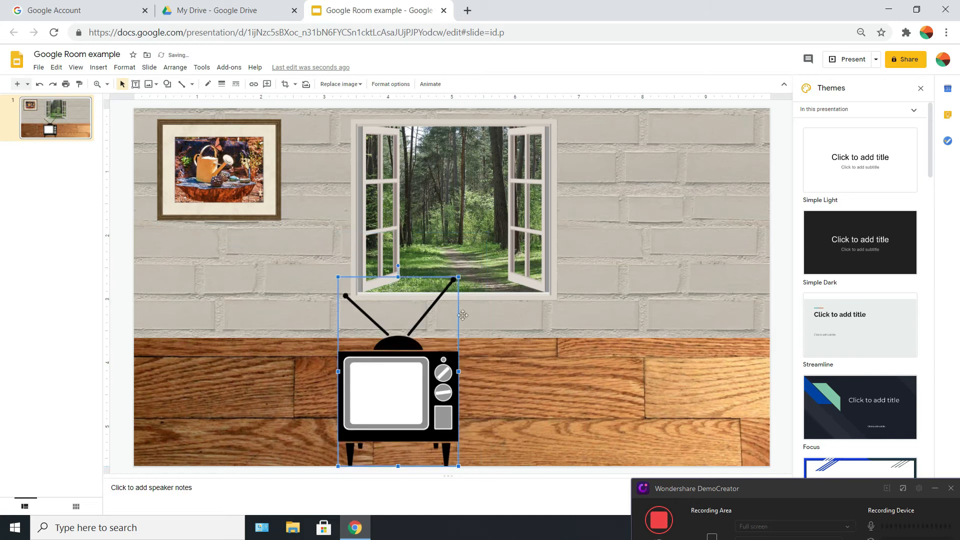
left_click_drag(390, 389, 665, 323)
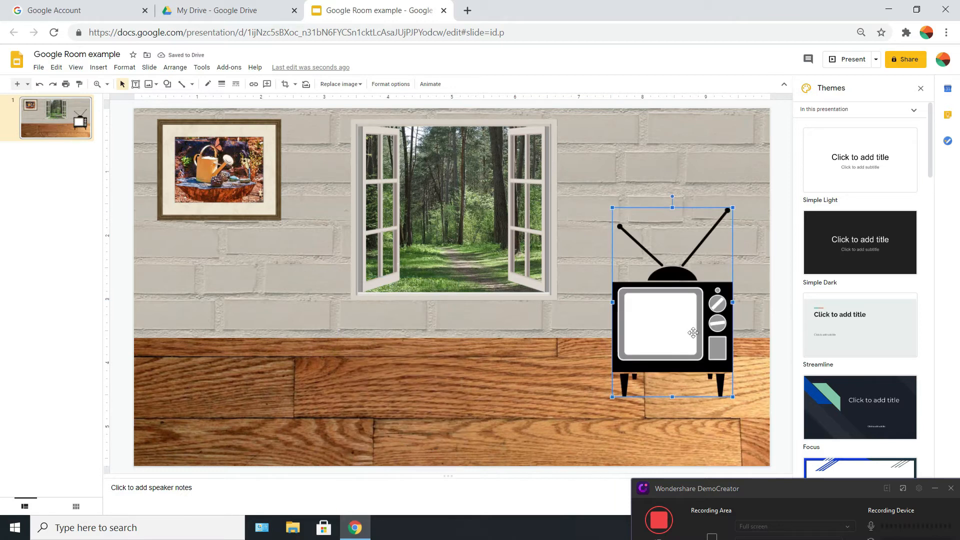
mouse_move(693, 334)
left_mouse_down()
mouse_move(701, 322)
mouse_move(688, 328)
left_mouse_up()
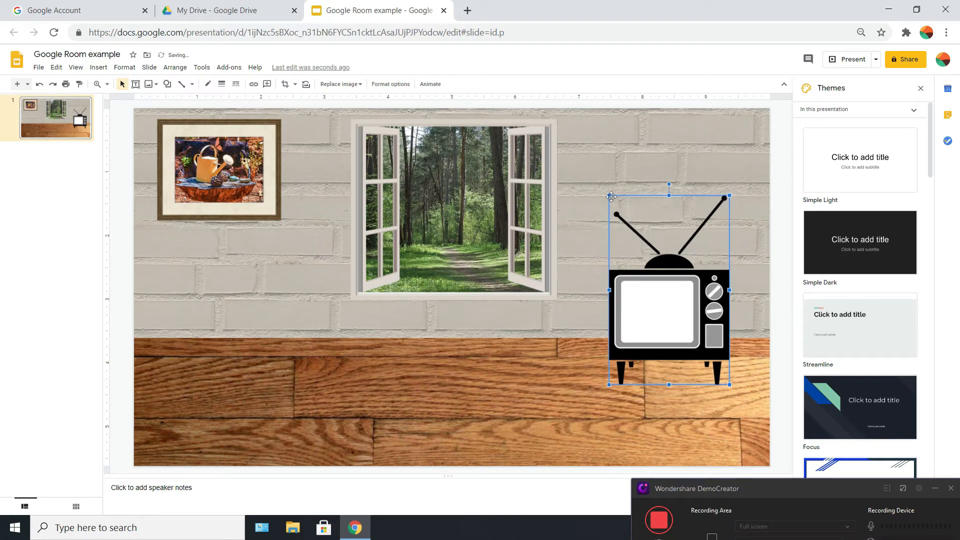
Step: Enlarge the retro television to about 2.2 inches wide and shift it so its legs stand on the wood floor
left_click_drag(610, 196, 592, 187)
left_click_drag(706, 317, 714, 326)
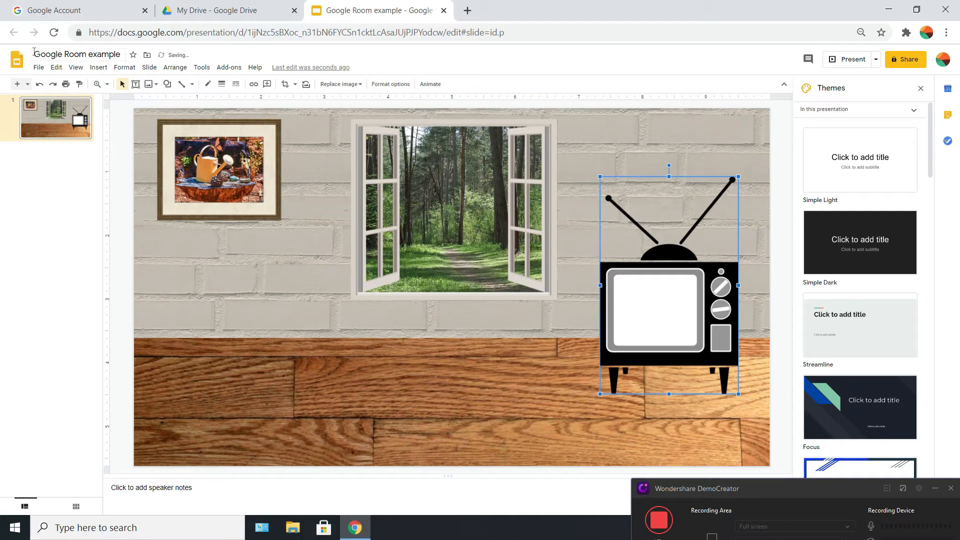
Step: Search web images for "legos transparent background"
left_click(98, 67)
mouse_move(150, 83)
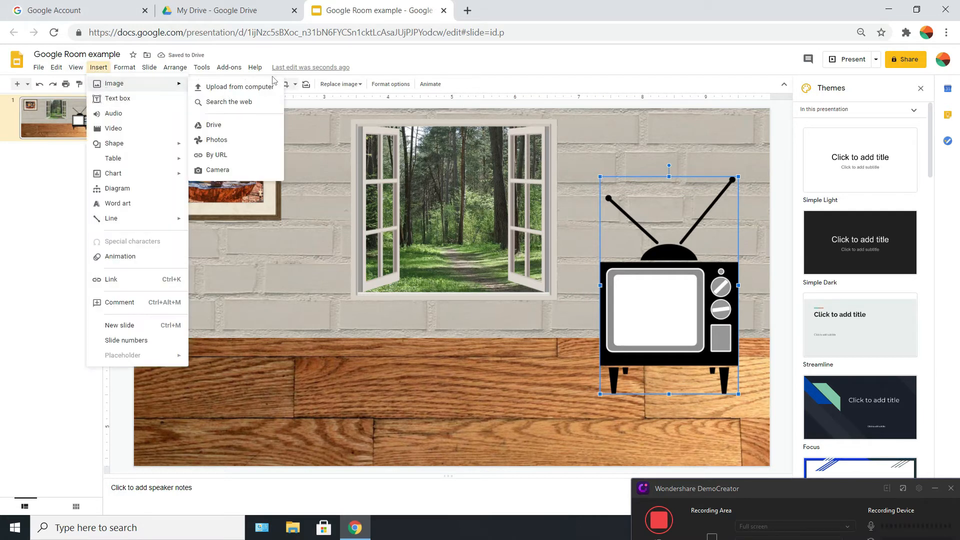
left_click(229, 102)
left_click(819, 90)
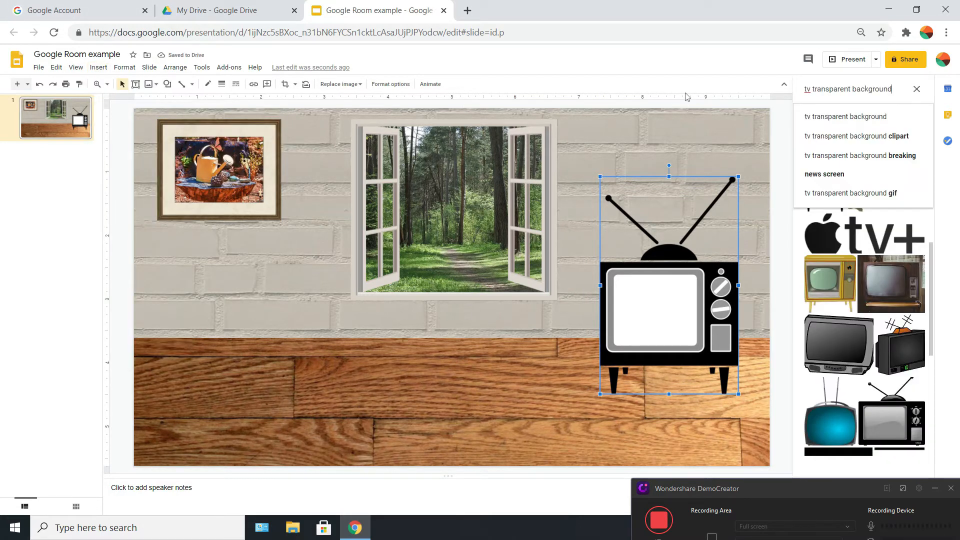
key("Delete")
key("Delete")
key("Delete")
type("legos")
key("Return")
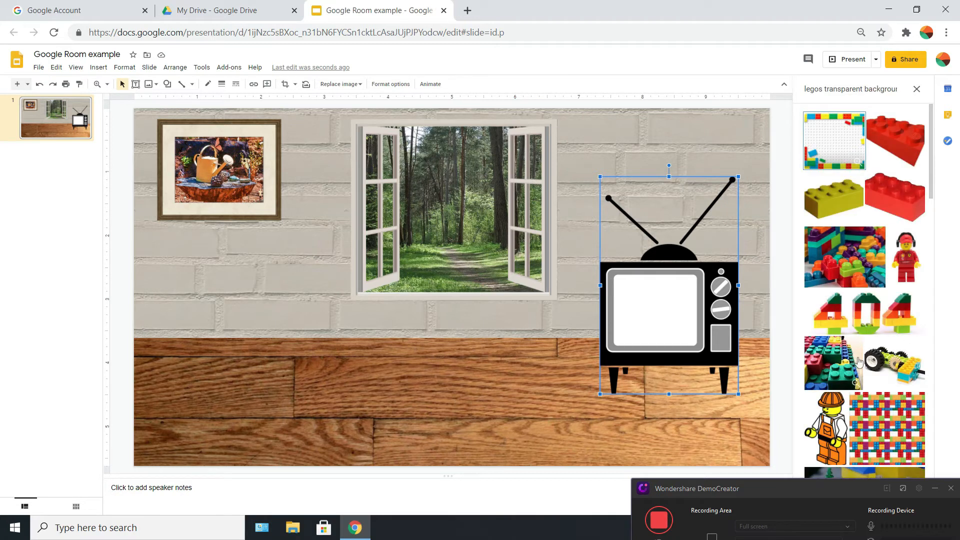
Step: Insert the picture of separate blue, red and yellow Lego bricks on a plain background from the search results
scroll(862, 365, "down", 2)
scroll(861, 365, "down", 10)
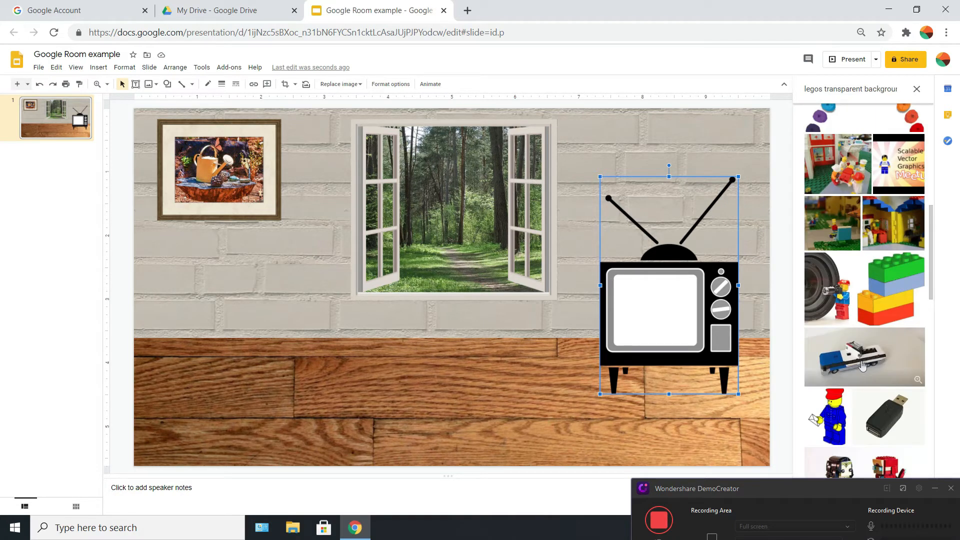
scroll(862, 365, "up", 10)
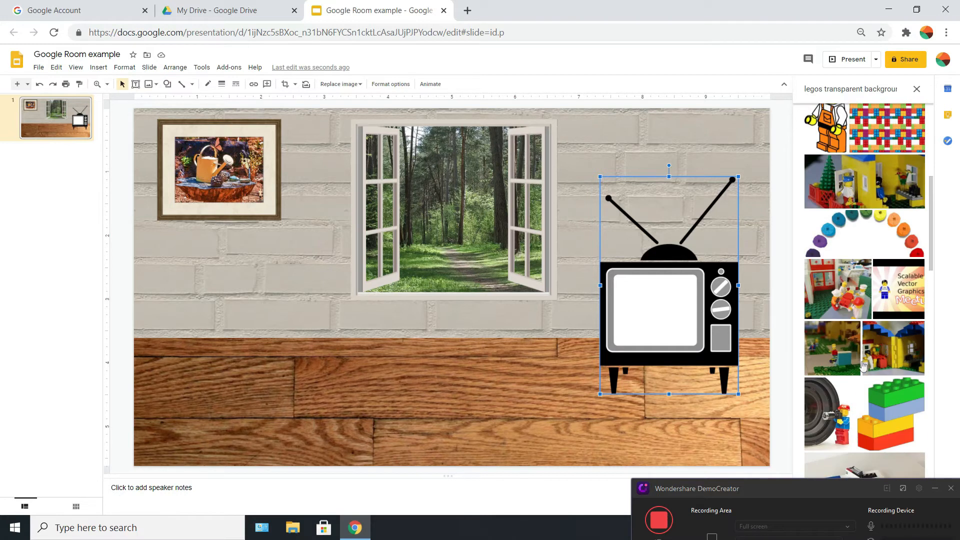
scroll(864, 366, "up", 3)
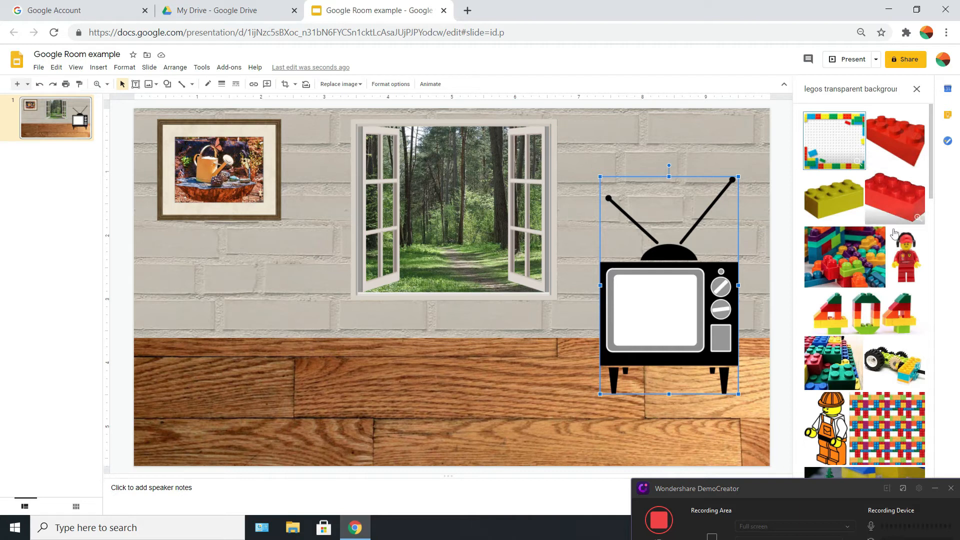
scroll(881, 250, "down", 10)
scroll(881, 250, "down", 5)
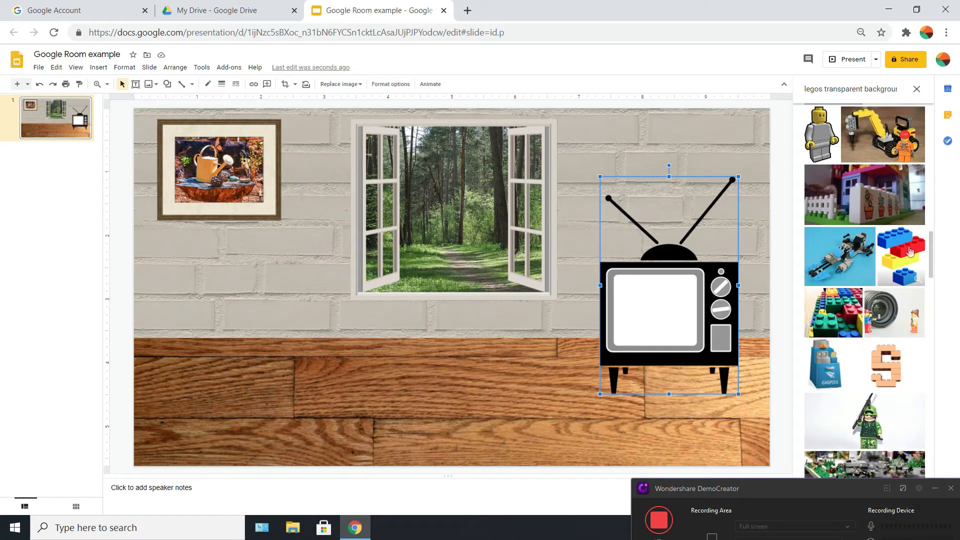
left_click(910, 252)
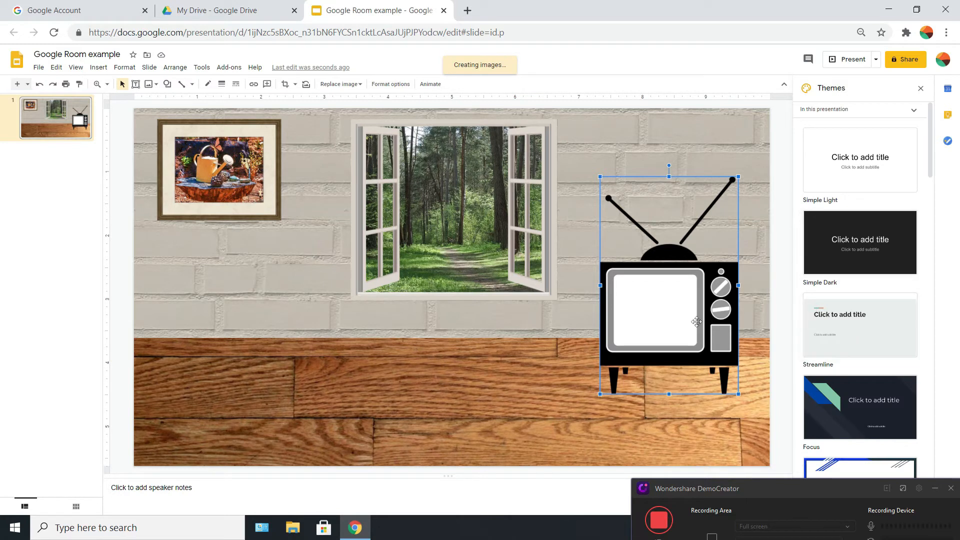
Step: Shrink the Lego bricks to about 0.9 inches wide, place them on the floor left of the television and rotate them about 60° counterclockwise
left_click_drag(607, 107, 443, 335)
left_click_drag(388, 399, 500, 416)
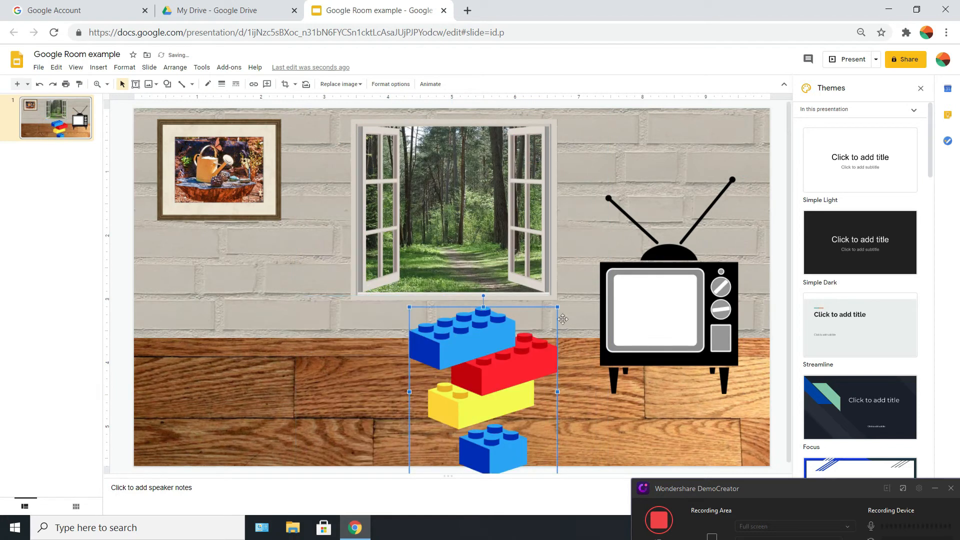
left_click_drag(516, 345, 516, 351)
left_click_drag(489, 455, 509, 431)
left_click_drag(539, 325, 488, 385)
left_click_drag(454, 431, 513, 417)
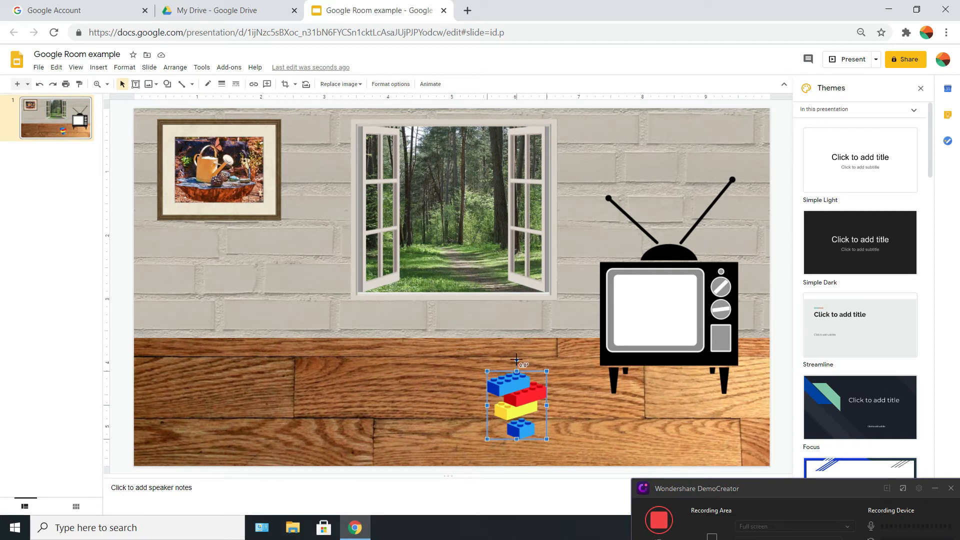
left_click_drag(515, 359, 475, 380)
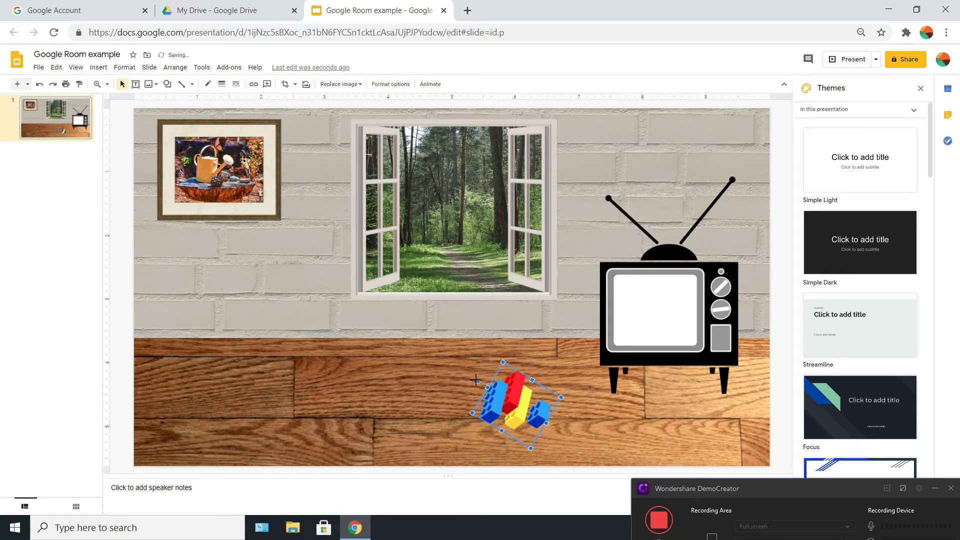
left_click(450, 373)
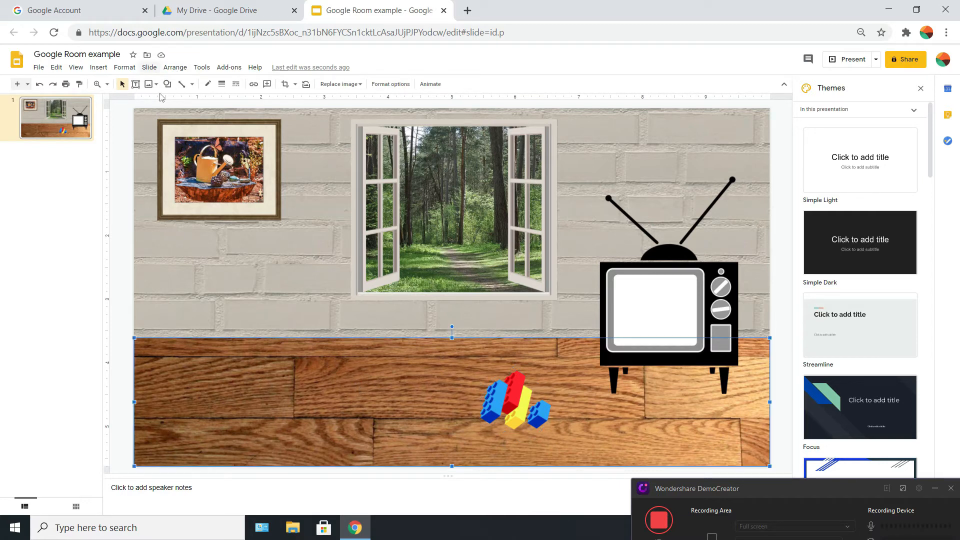
Step: Search web images for "bookshelf transparent background"
left_click(99, 68)
mouse_move(107, 87)
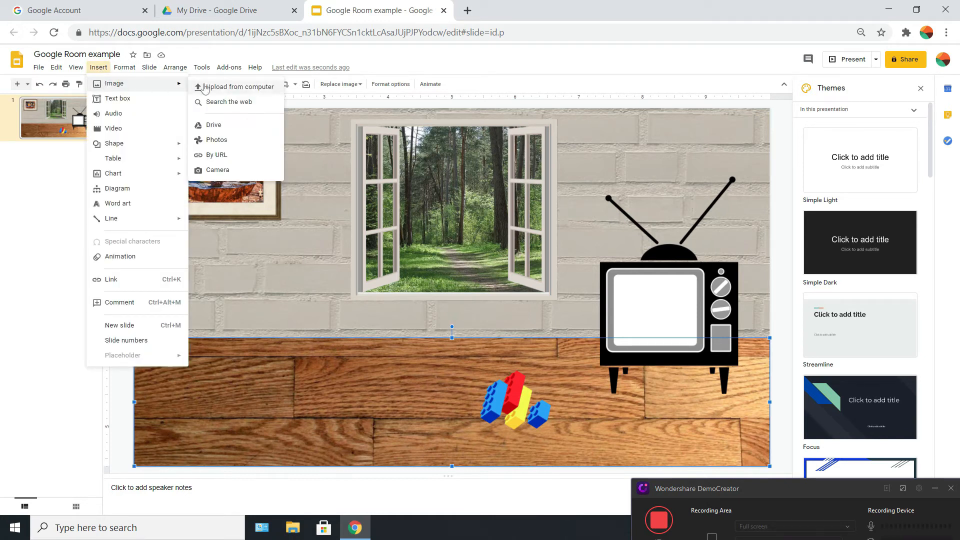
left_click(222, 104)
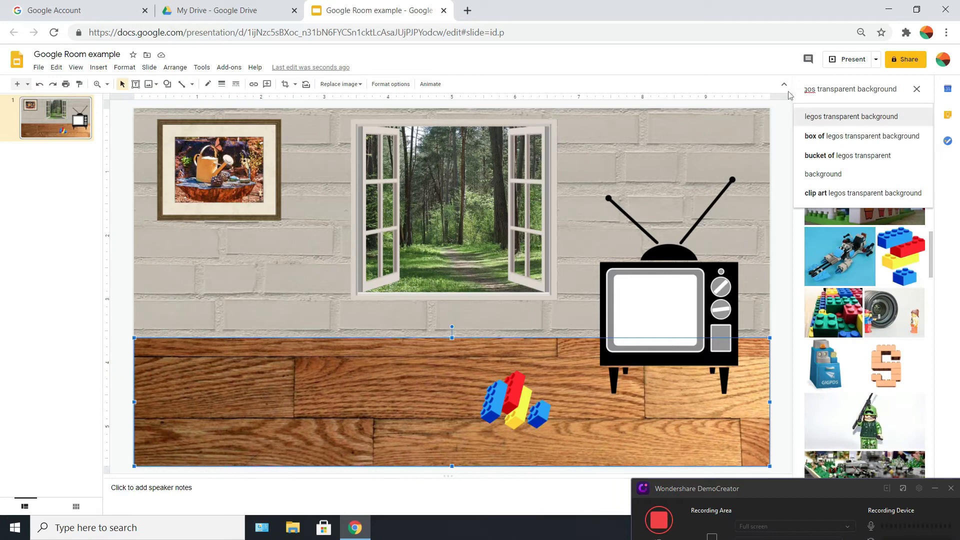
left_click_drag(820, 94, 799, 100)
type("bookshelf ")
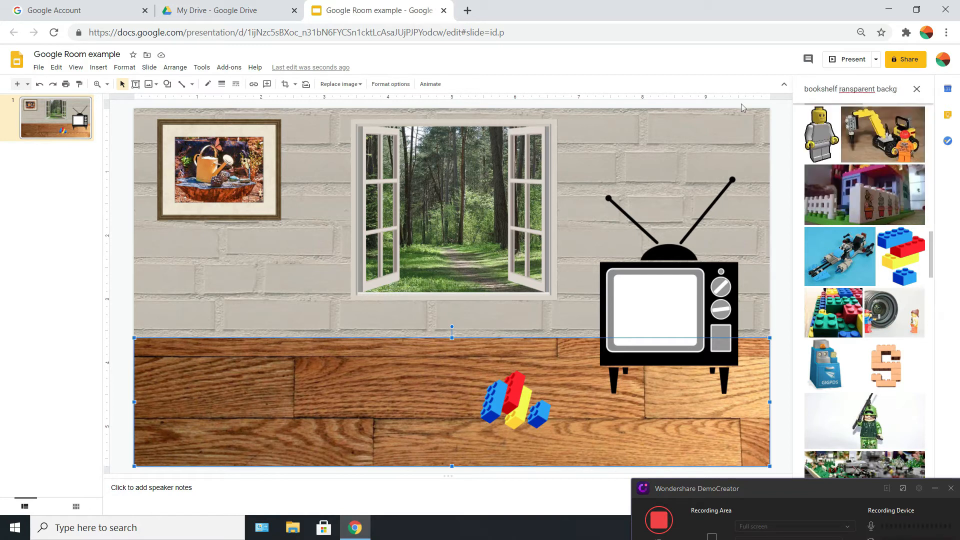
type("t")
key("Return")
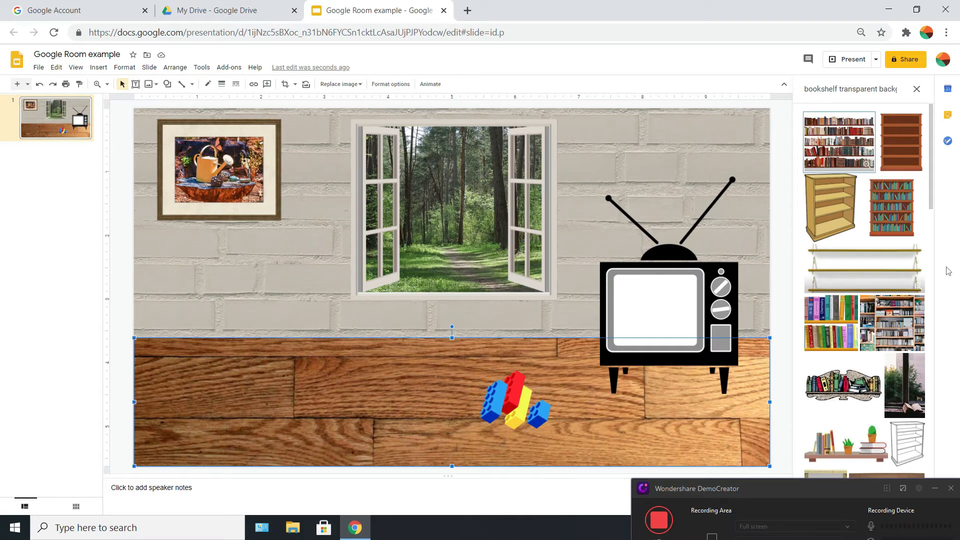
Step: Insert the tall, empty, light wooden bookshelf with open front from the search results
scroll(890, 330, "down", 3)
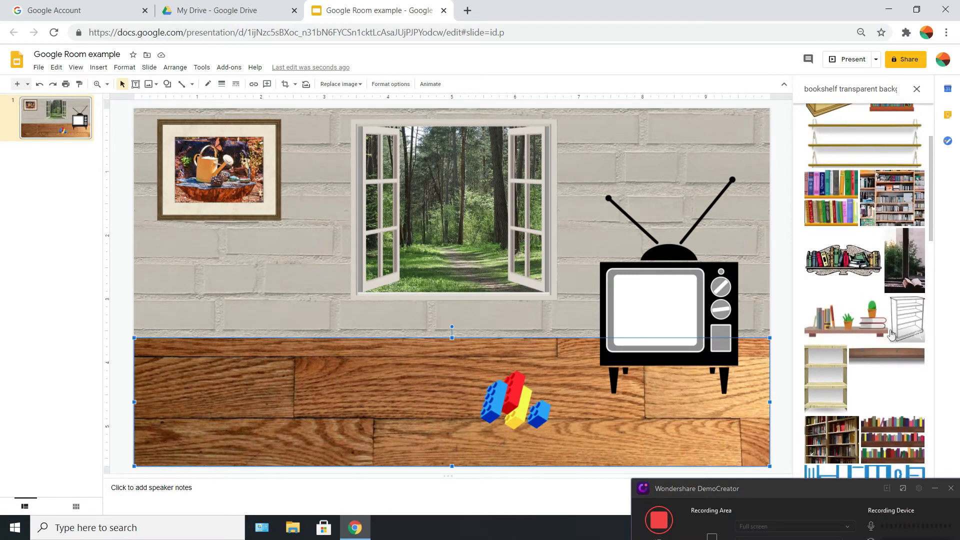
scroll(890, 338, "down", 3)
scroll(888, 342, "down", 4)
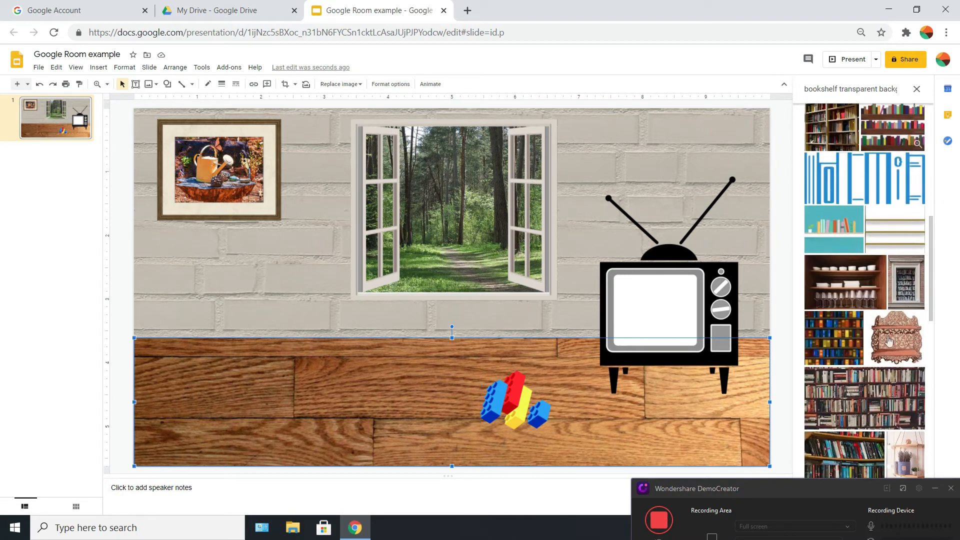
scroll(887, 345, "down", 10)
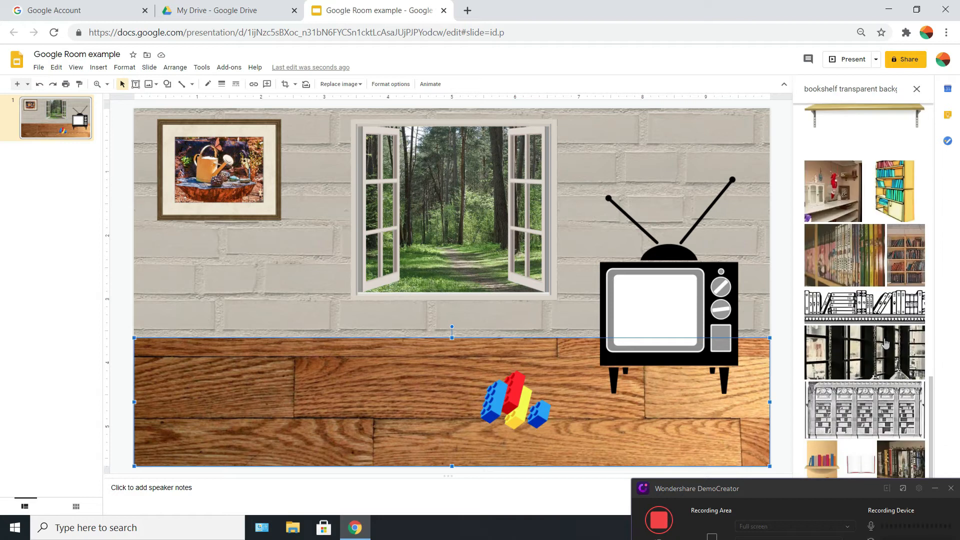
scroll(886, 347, "down", 2)
scroll(884, 346, "down", 10)
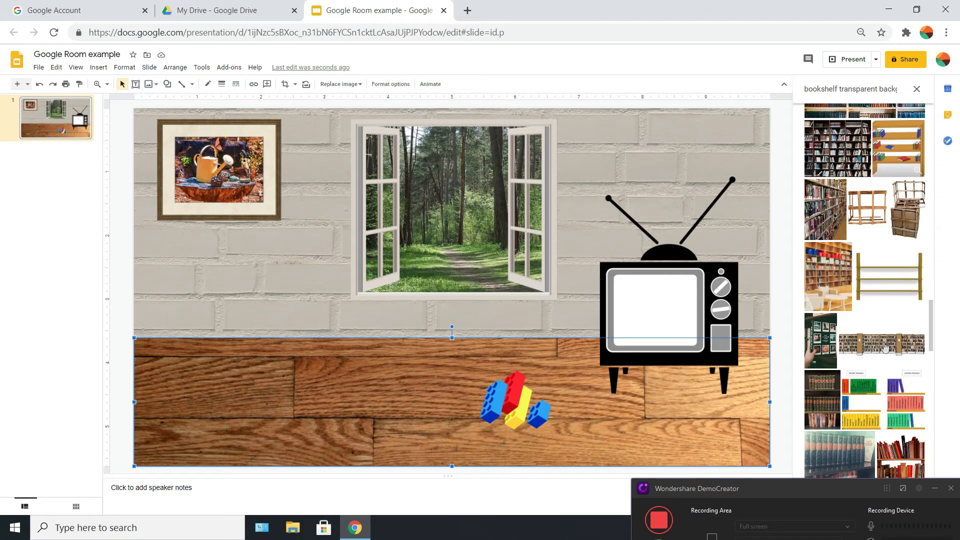
scroll(884, 352, "up", 10)
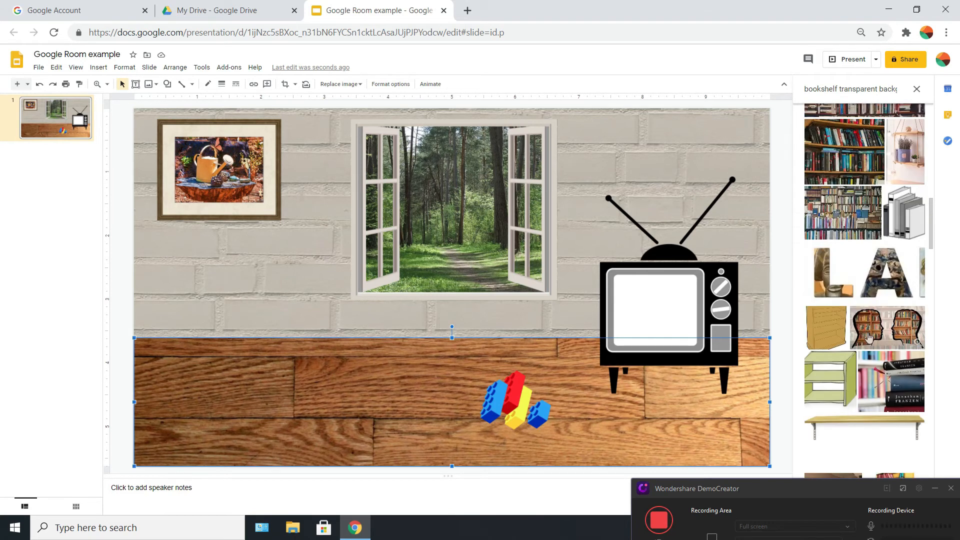
scroll(869, 339, "up", 5)
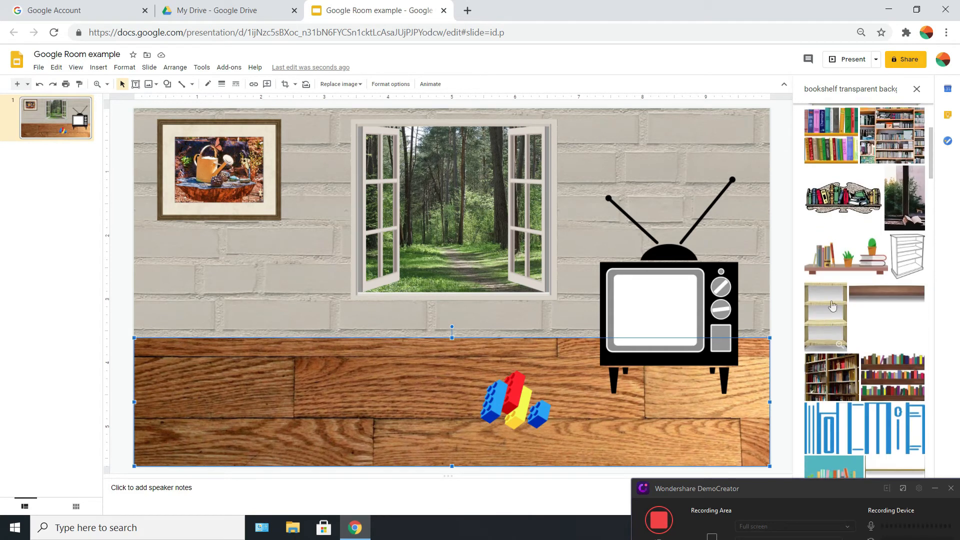
left_click(832, 306)
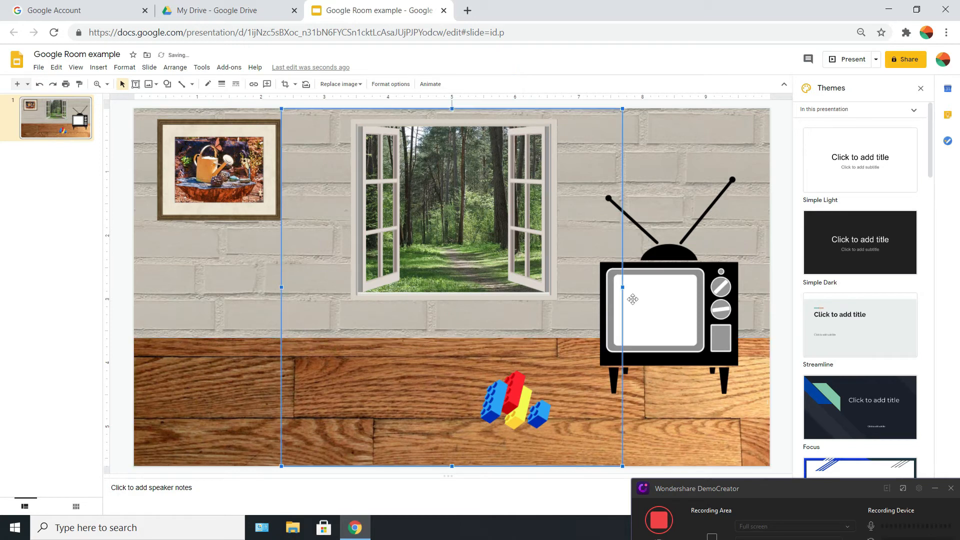